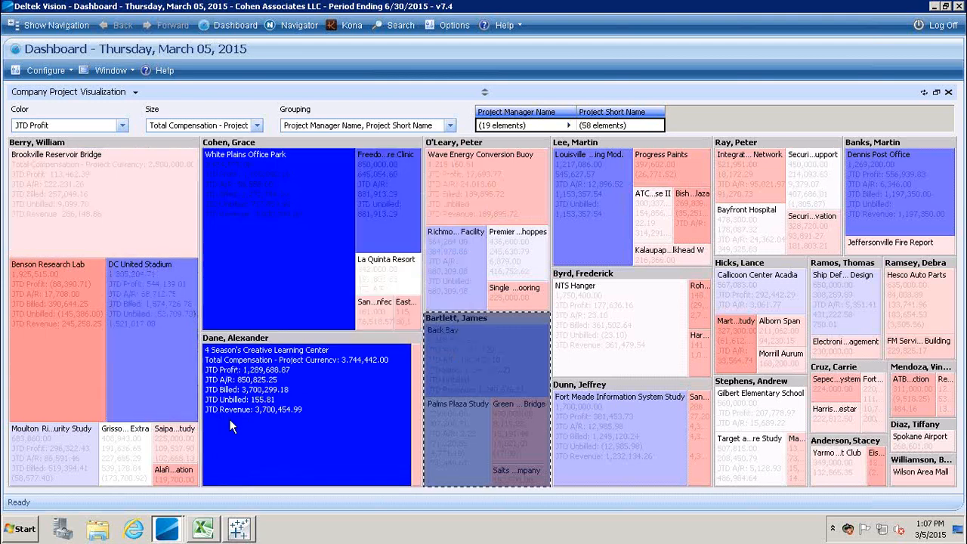
Select the O'Leary group and its NTS Hanger tile as the comparison reference for other projects.
mouse_move(229, 419)
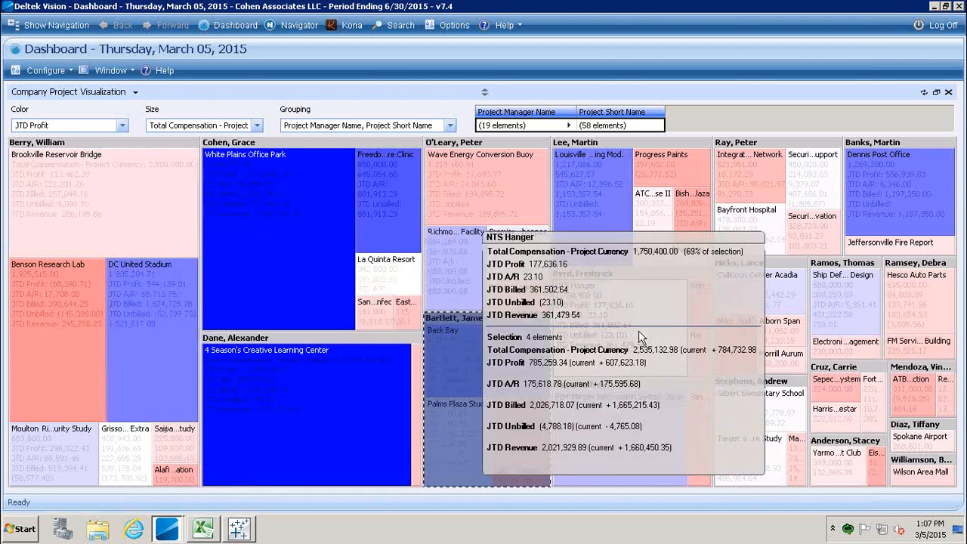
mouse_move(492, 186)
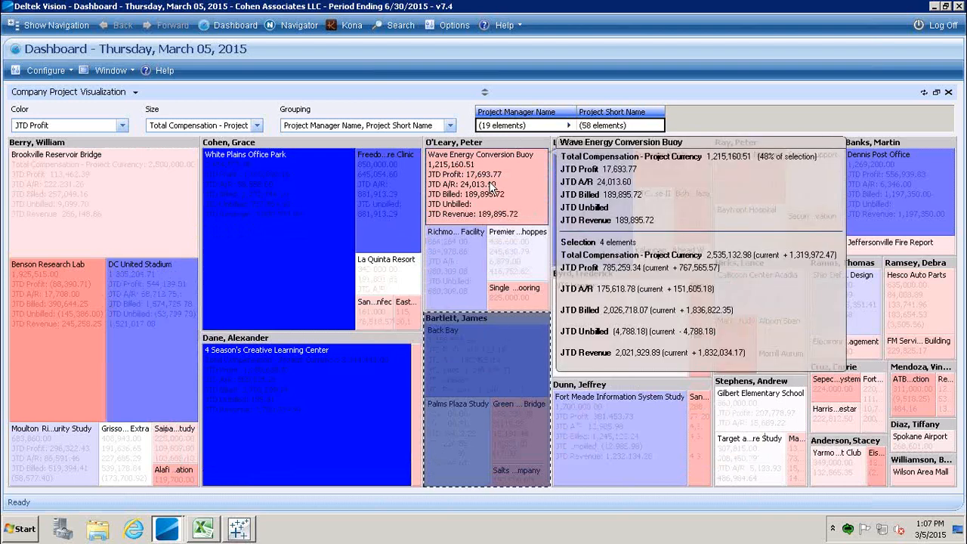
click(453, 142)
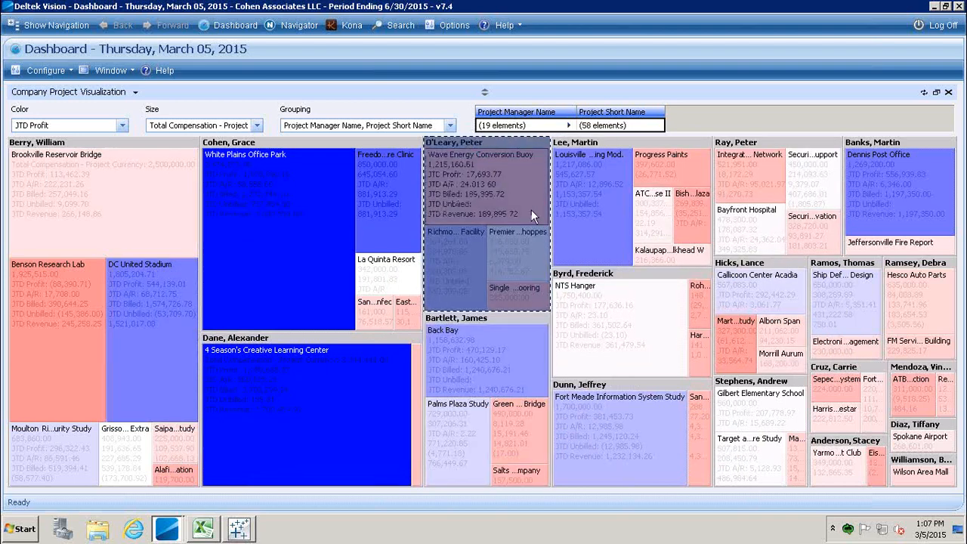
click(578, 321)
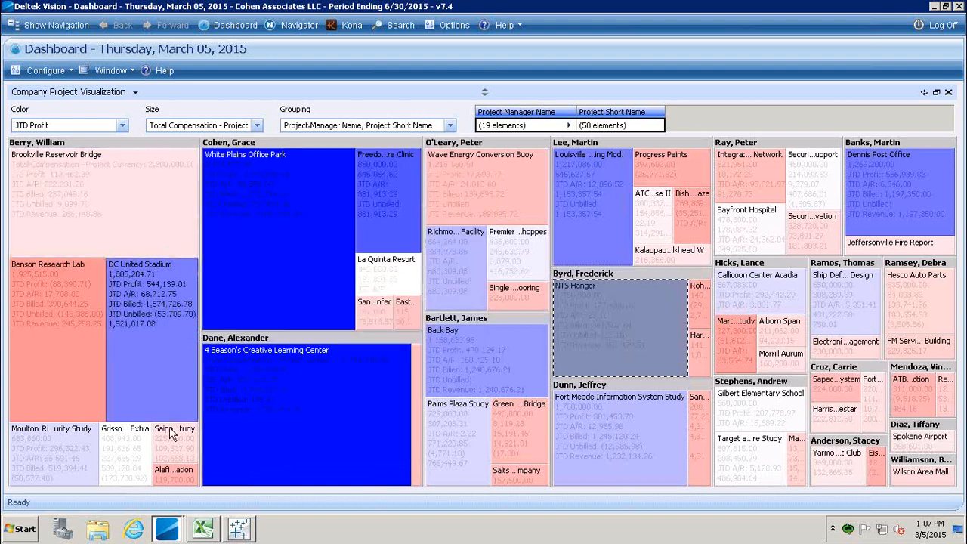
mouse_move(183, 432)
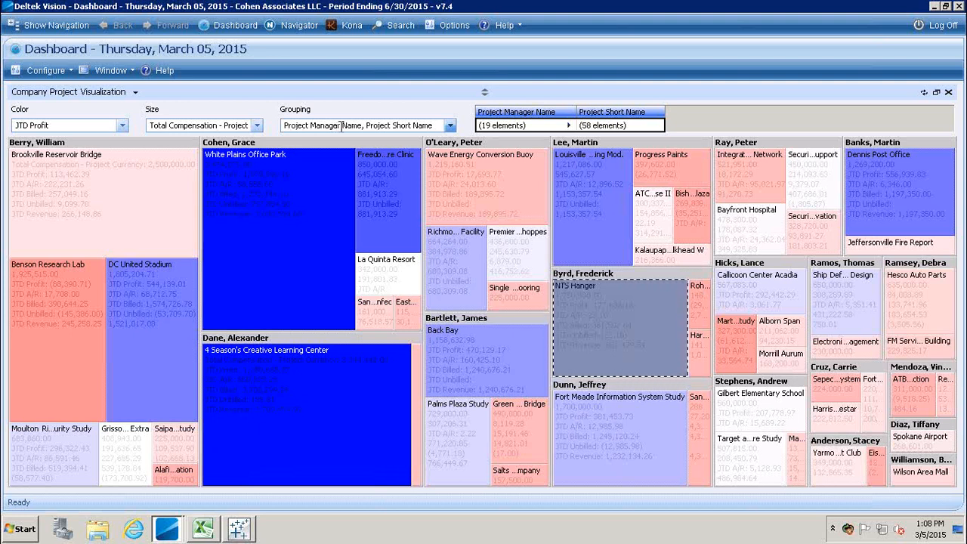
Set the treemap Grouping to Organization, Project Short Name.
click(451, 126)
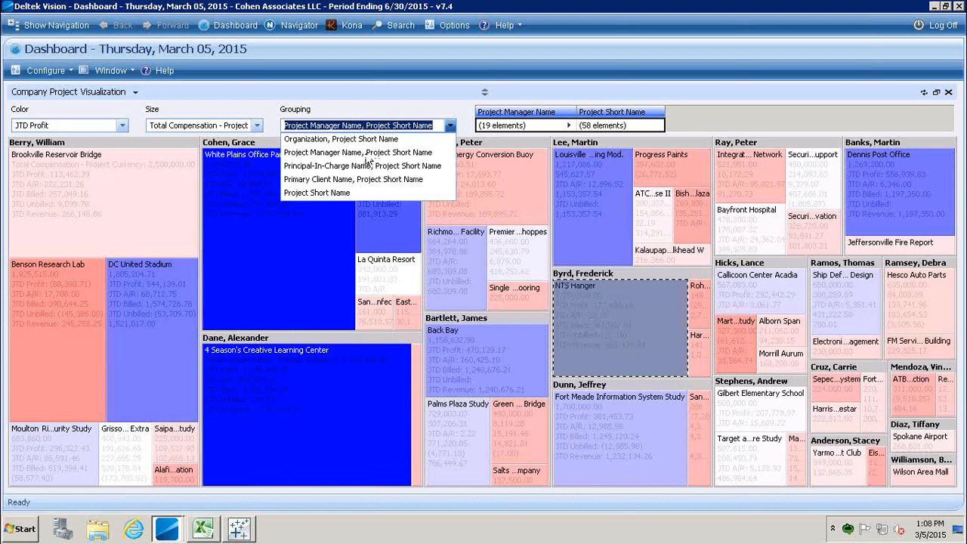
click(352, 141)
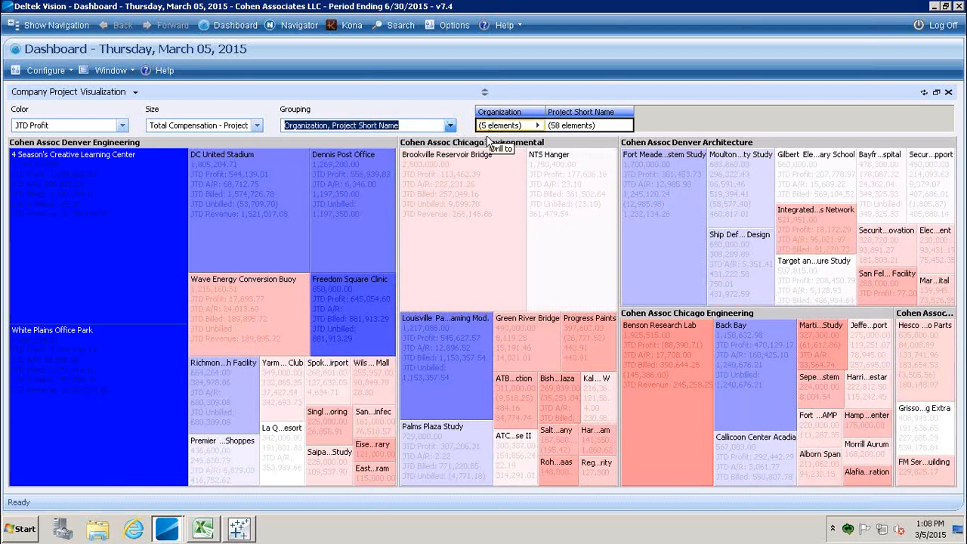
mouse_move(487, 144)
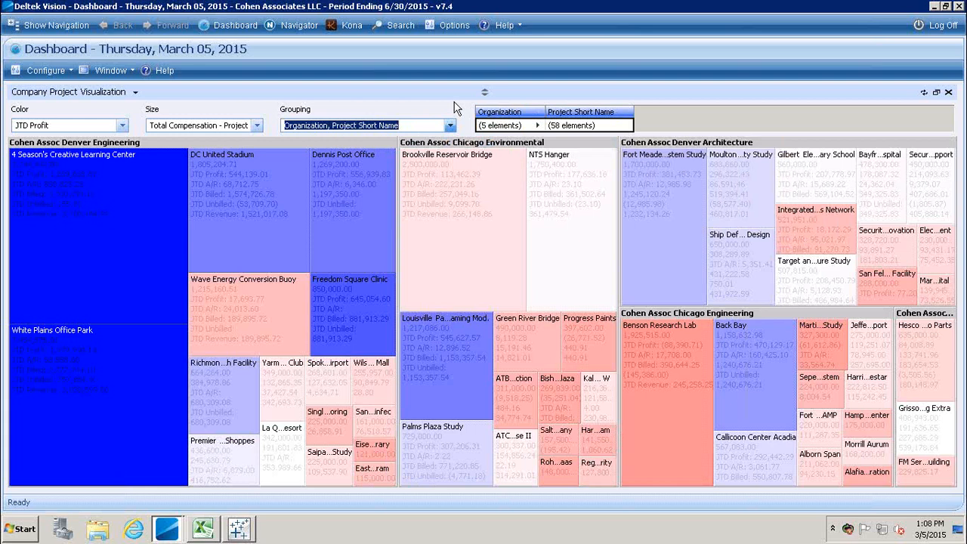
Set Color to JTD A/R and check the 4 Season's Creative Learning Center actions menu without choosing anything.
click(122, 126)
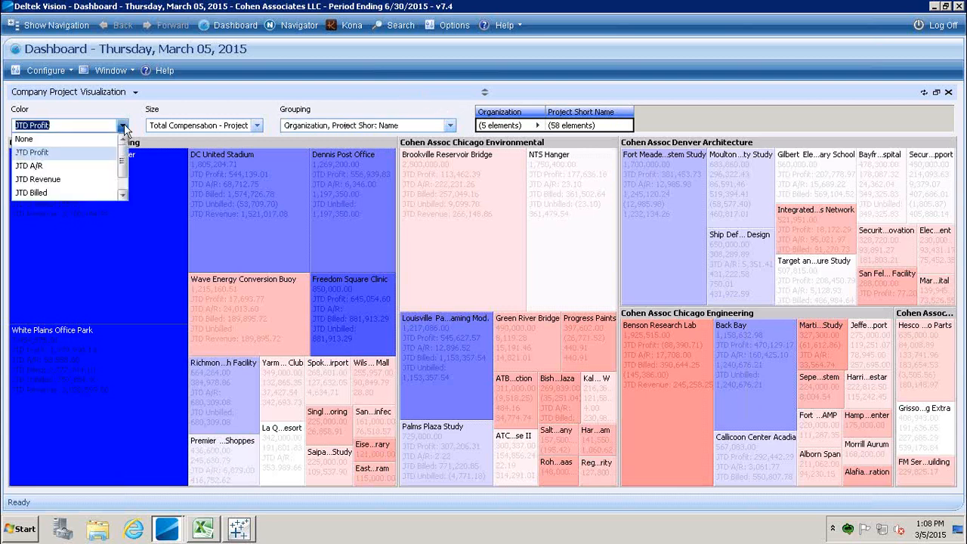
click(36, 167)
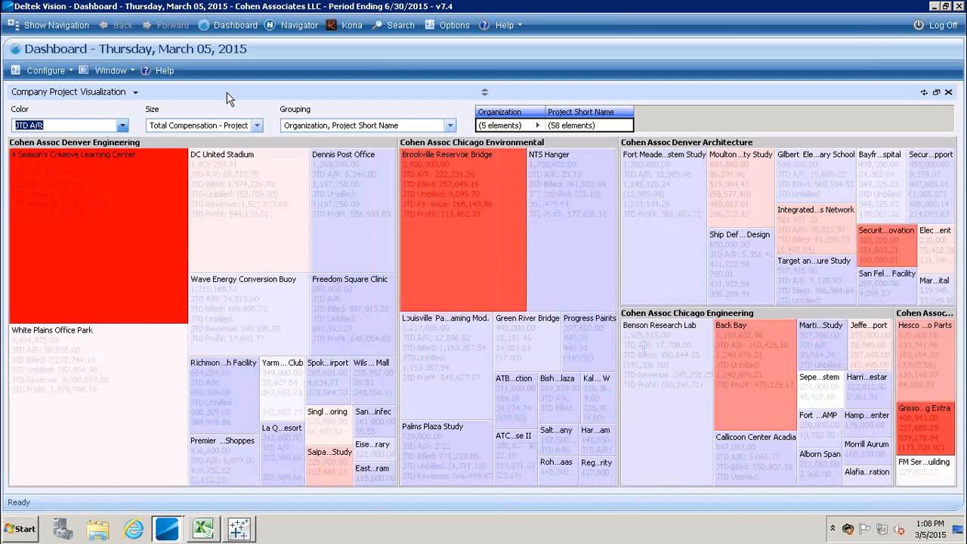
mouse_move(130, 183)
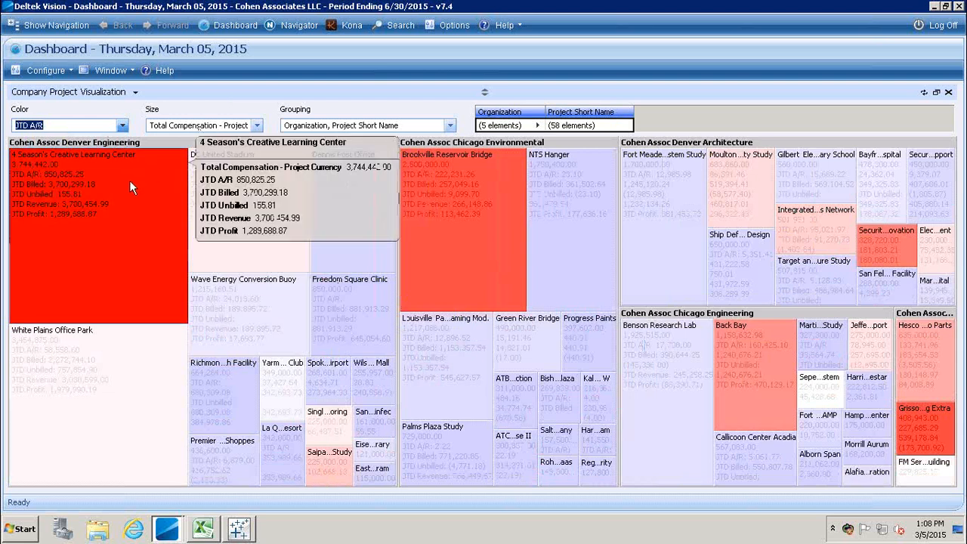
right_click(129, 180)
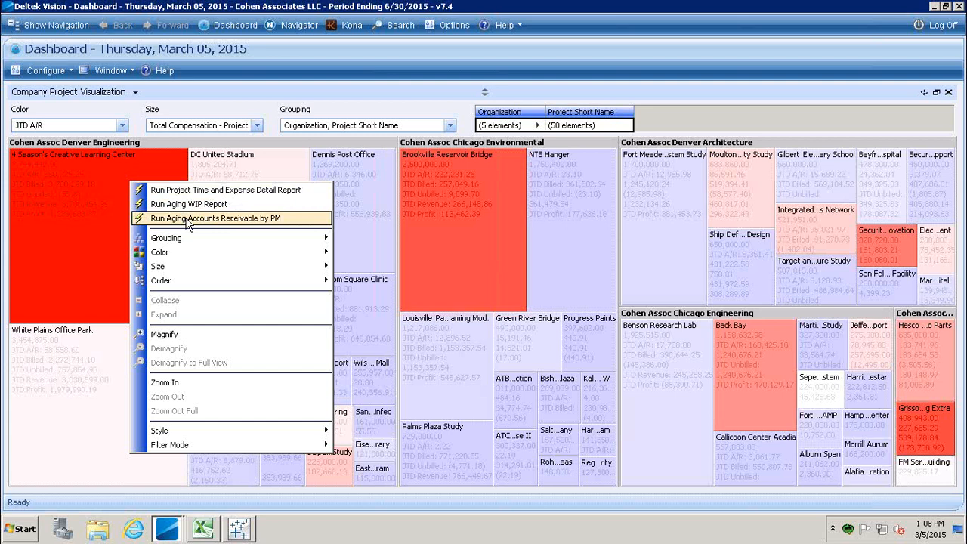
click(361, 107)
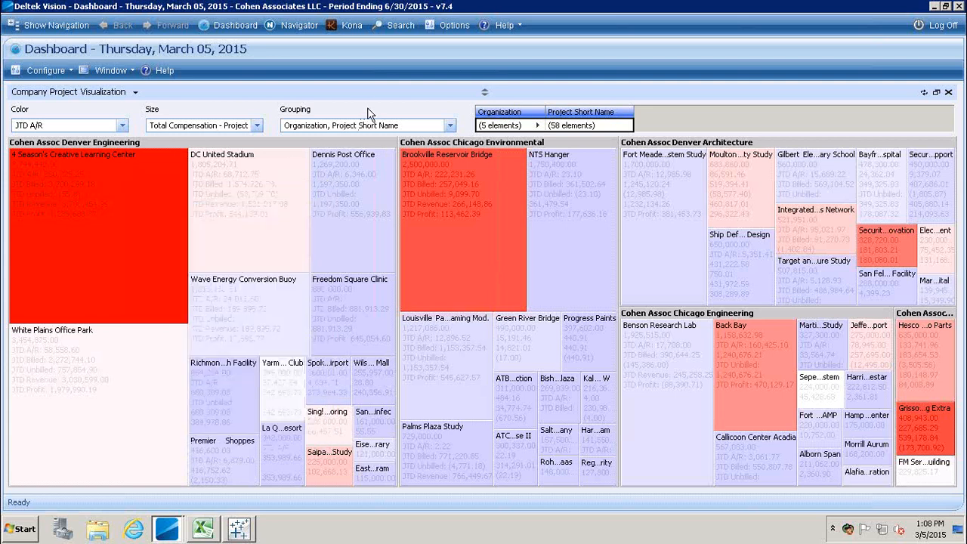
Set the treemap Grouping back to Project Manager Name, Project Short Name.
click(449, 126)
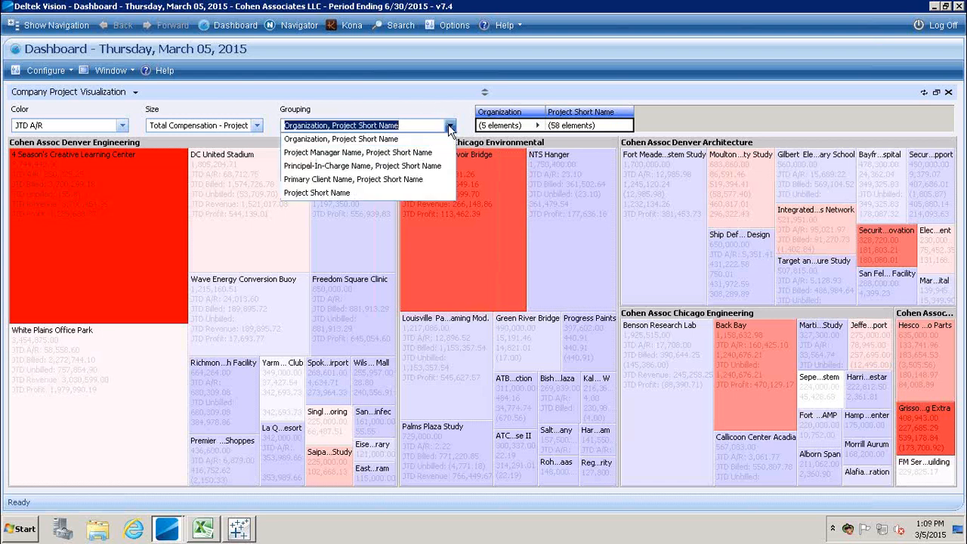
click(404, 155)
click(405, 154)
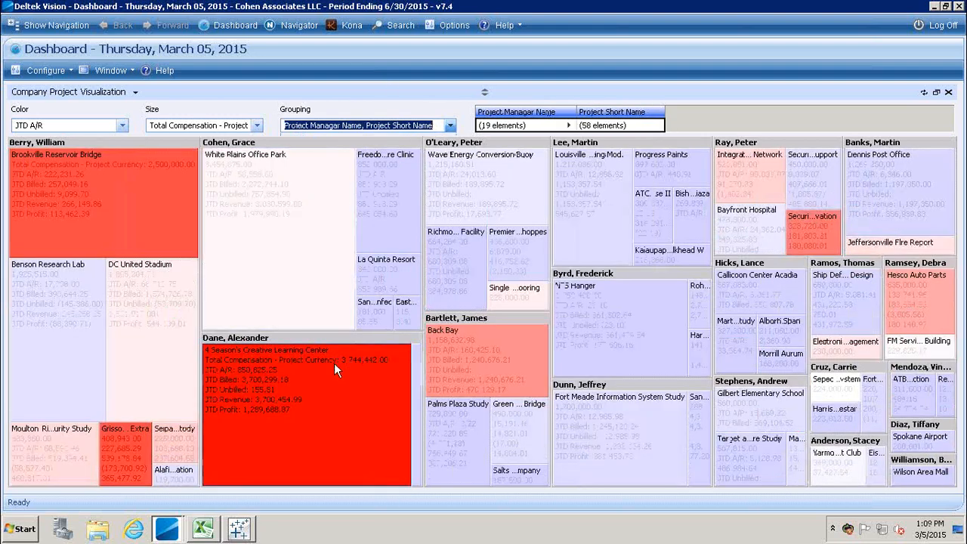
mouse_move(334, 363)
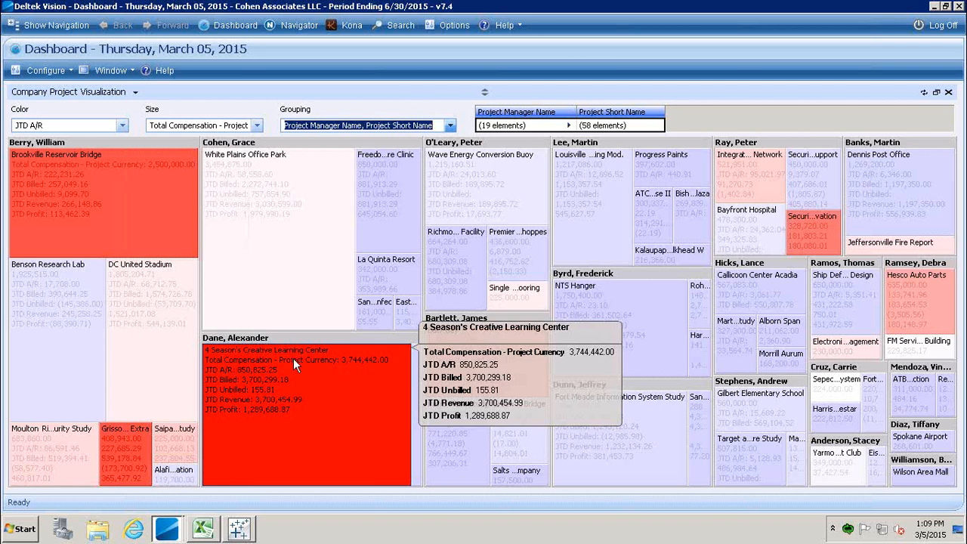
Zoom in on the Brookville Reservoir Bridge manager's seven projects.
right_click(66, 183)
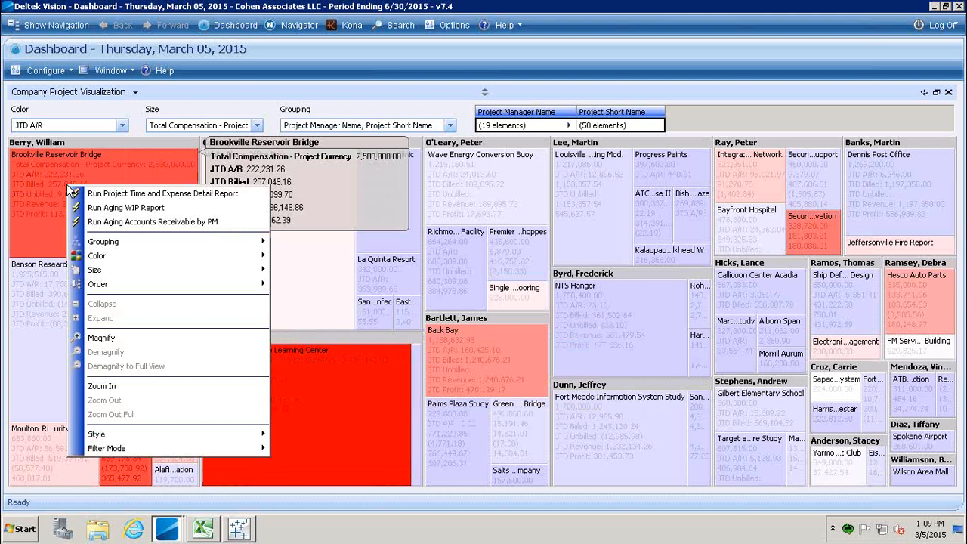
click(204, 386)
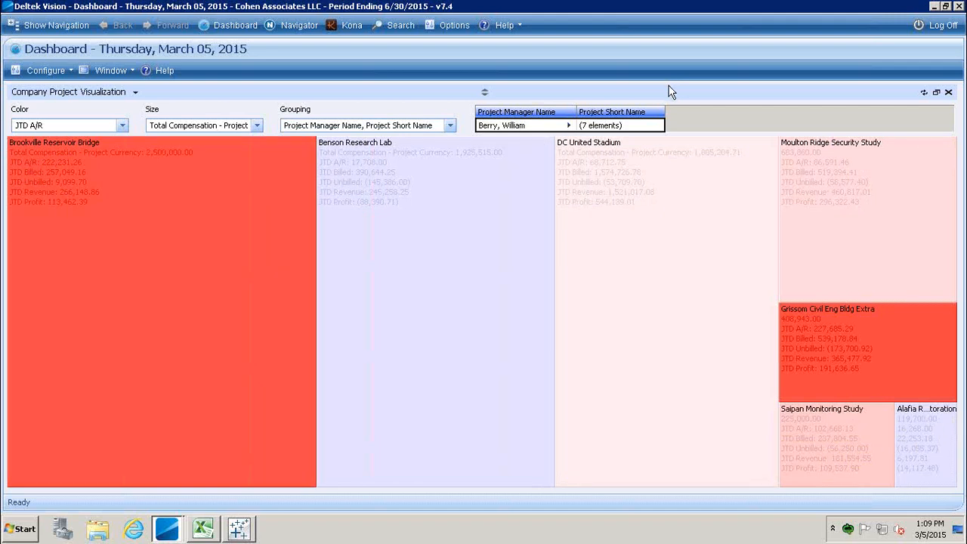
Zoom back out from DC United Stadium to show all 19 managers' projects.
right_click(657, 198)
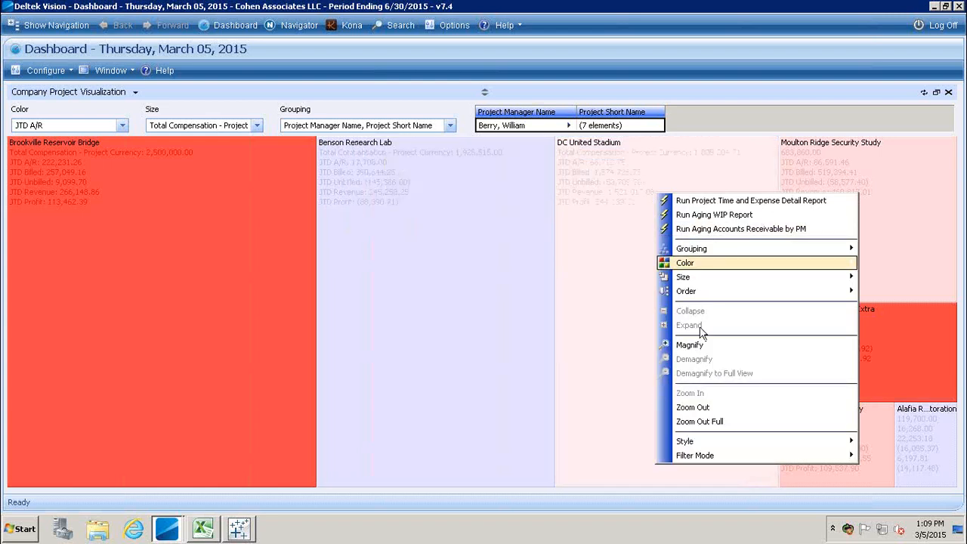
click(700, 422)
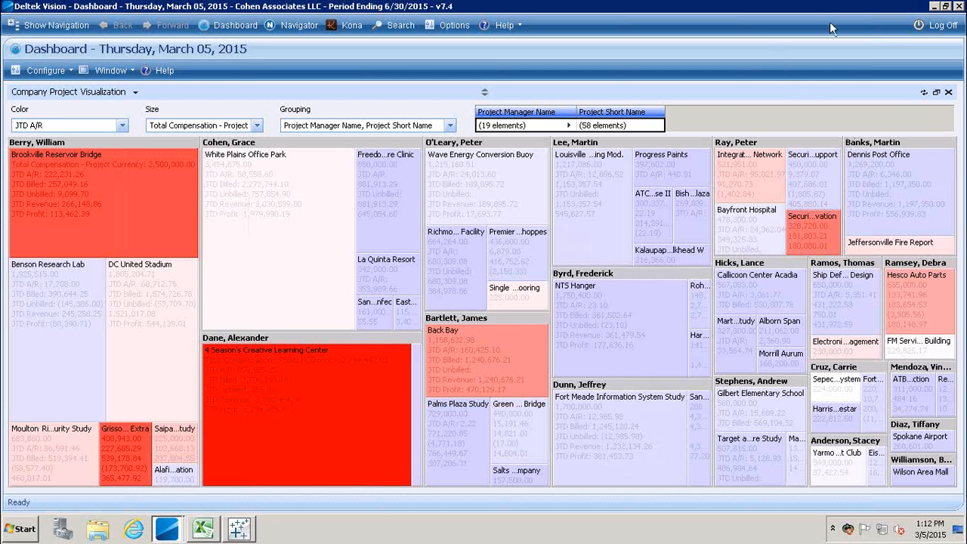
Minimize Deltek Vision and switch to the CubesExample workbook in Excel.
click(935, 6)
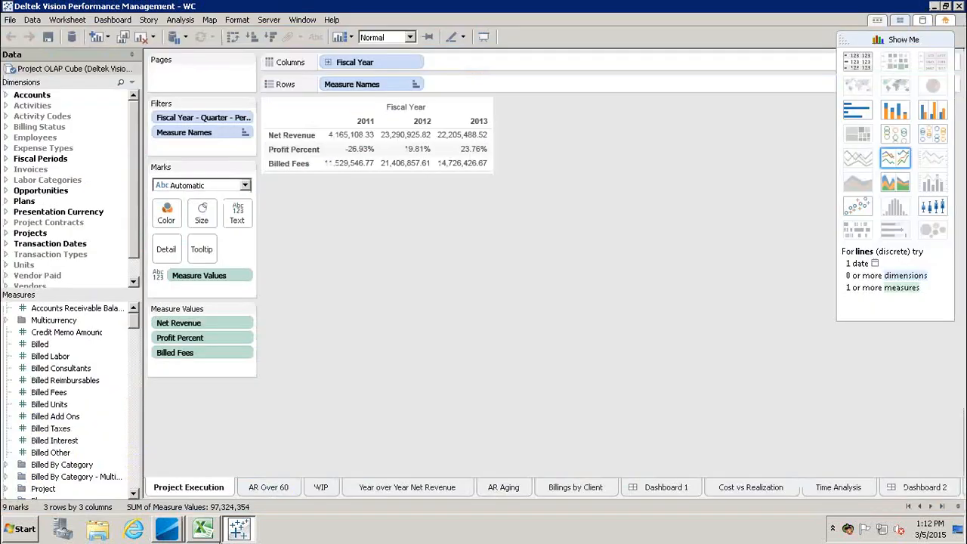
click(204, 529)
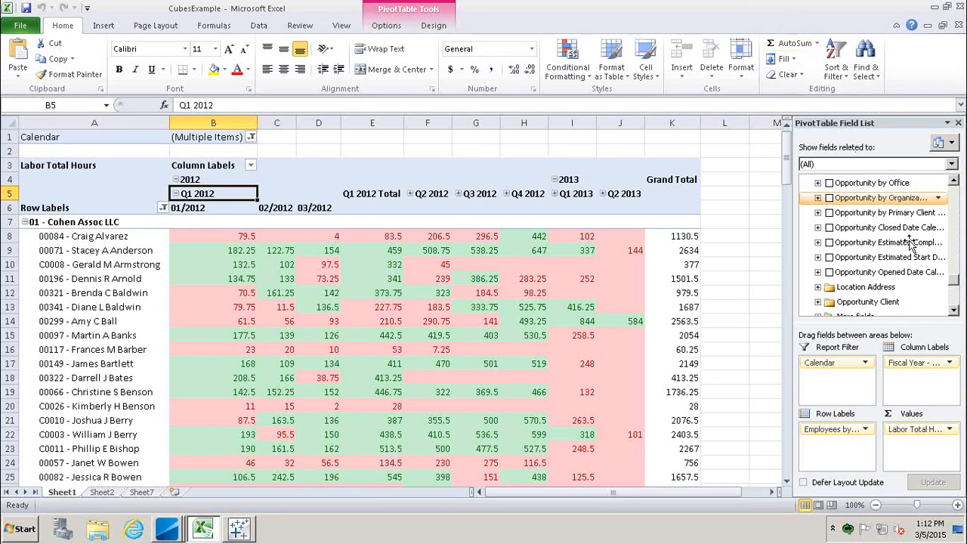
drag(954, 286, 943, 166)
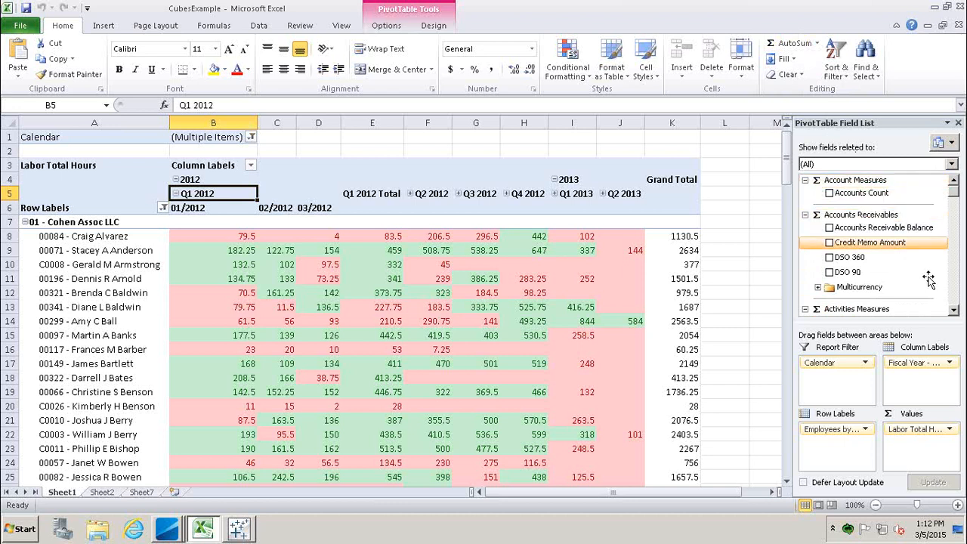
click(954, 311)
click(954, 311)
click(954, 311)
click(954, 311)
click(954, 311)
click(954, 311)
click(954, 311)
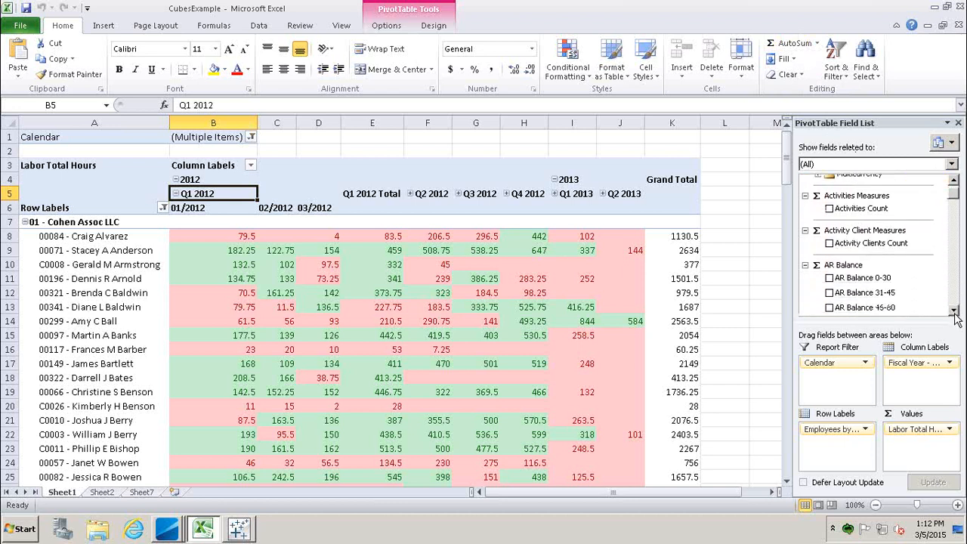
click(954, 311)
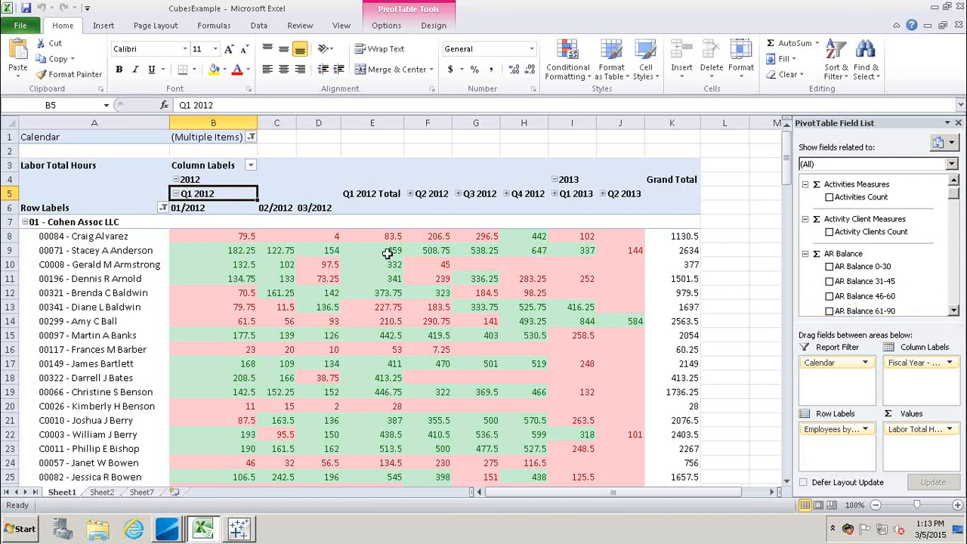
mouse_move(342, 235)
click(953, 311)
click(954, 311)
drag(954, 312, 954, 311)
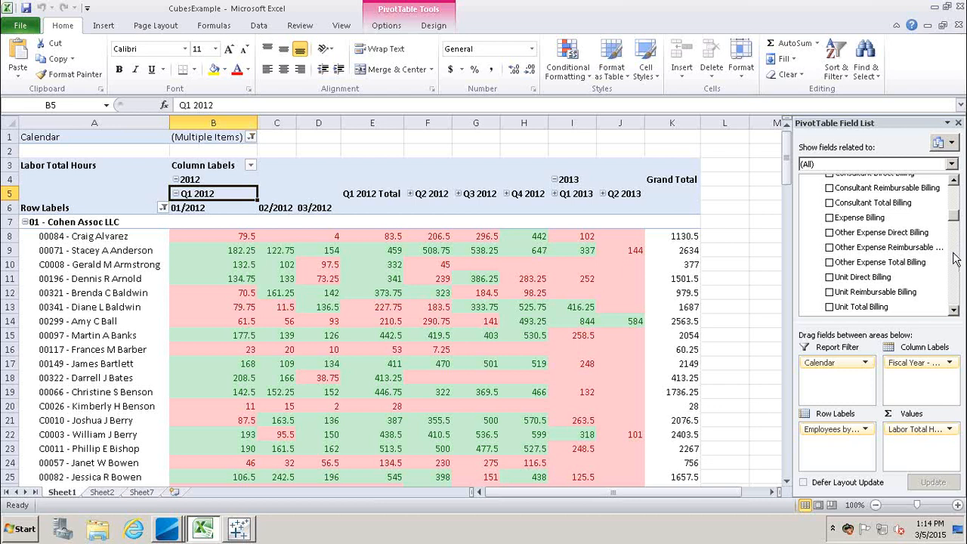
click(865, 364)
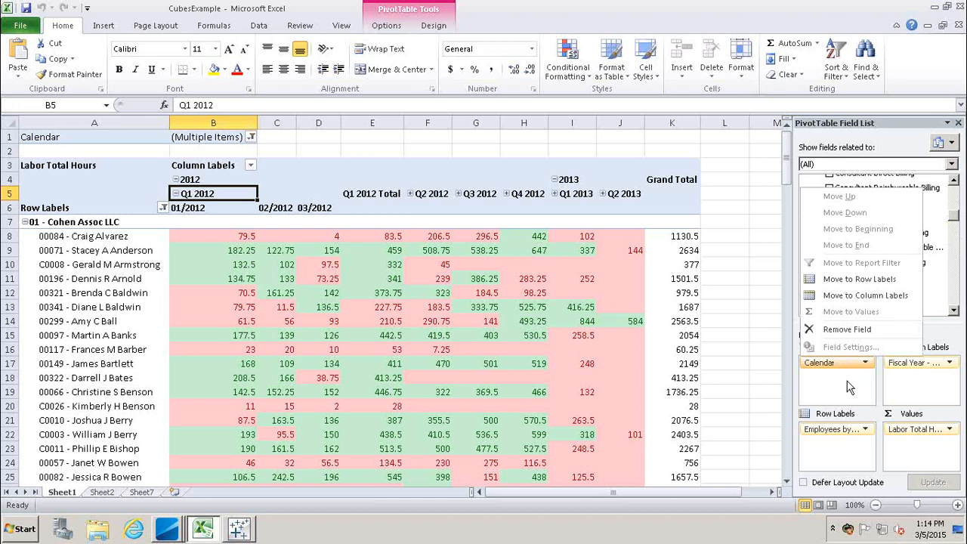
click(838, 406)
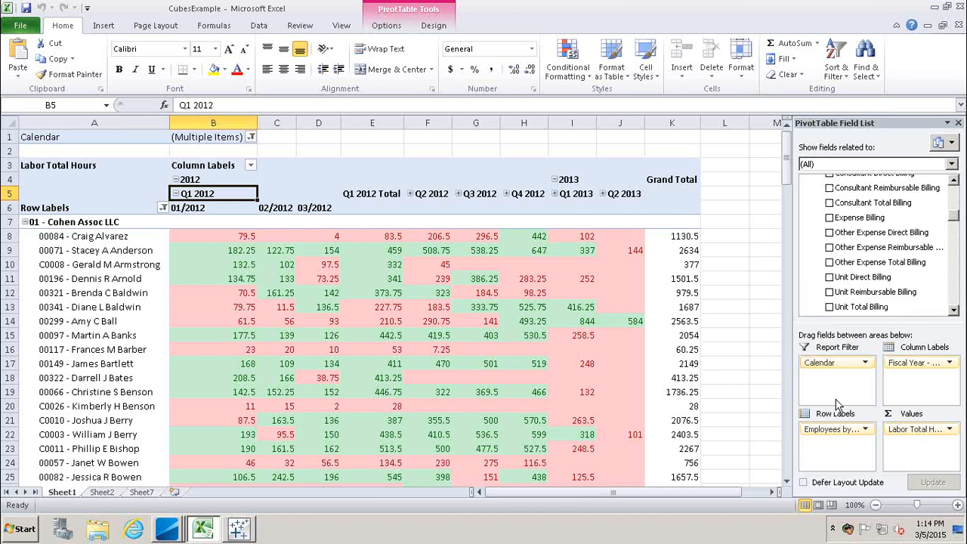
click(940, 367)
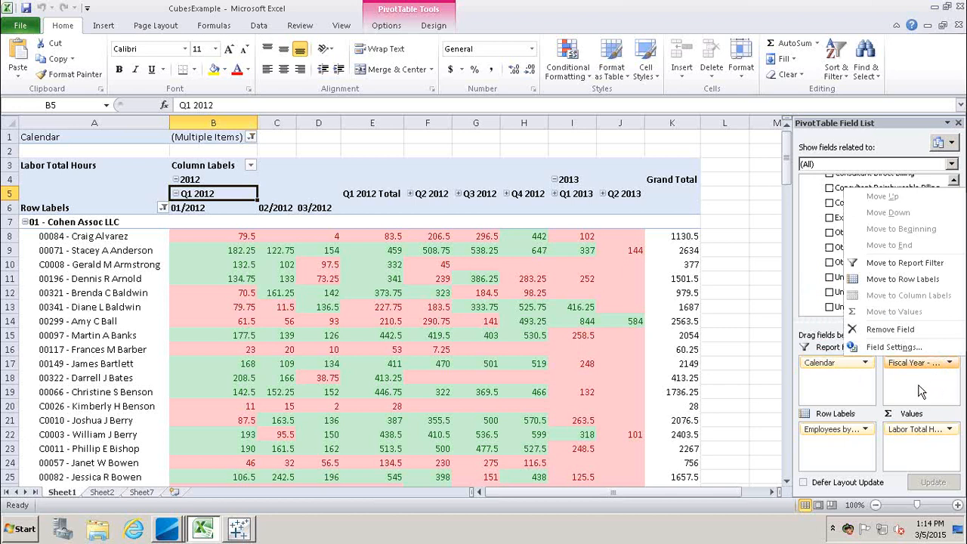
click(790, 302)
click(791, 302)
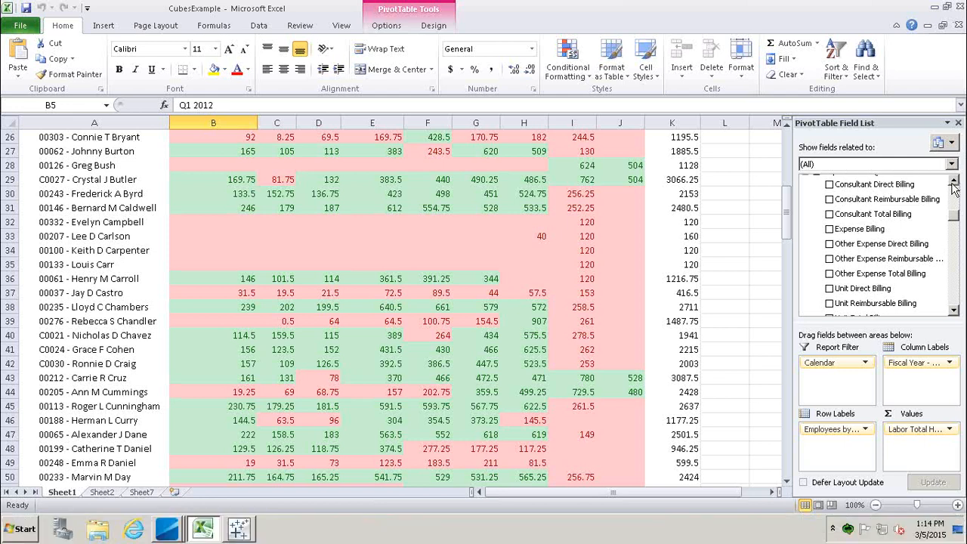
Check Labor Overtime Cost under Labor - Cost to add it beside Labor Total Hours.
scroll(953, 213, up, 3)
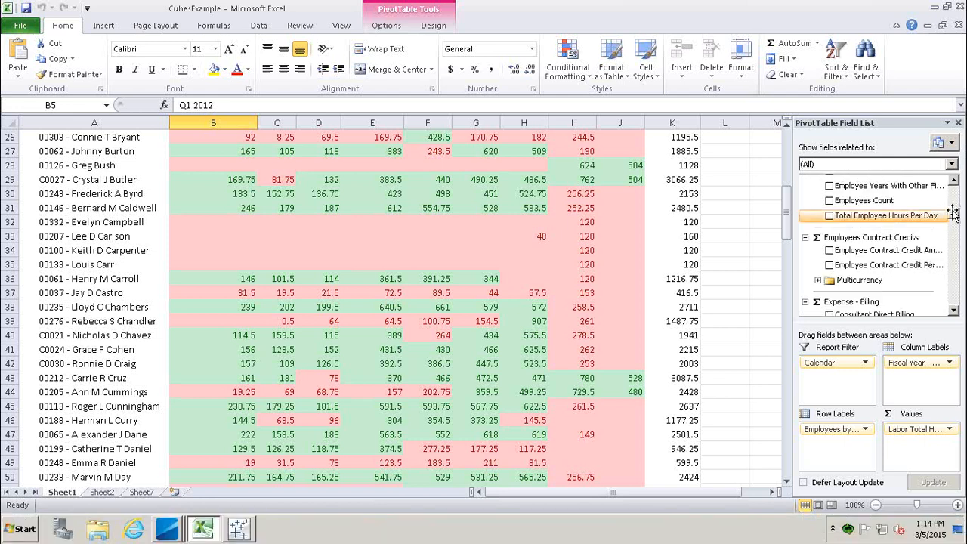
scroll(953, 214, up, 5)
scroll(956, 215, down, 3)
scroll(956, 215, down, 5)
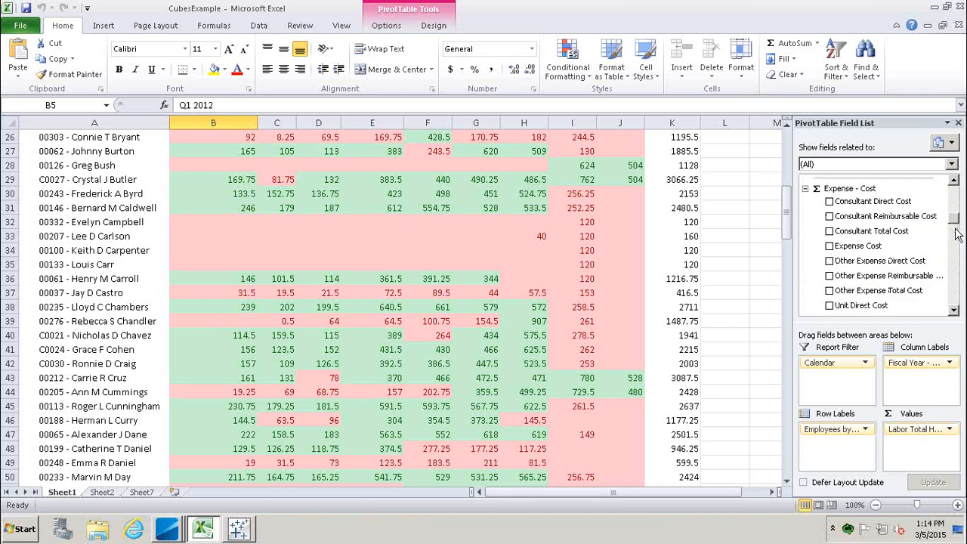
click(953, 310)
click(954, 311)
click(953, 310)
click(953, 311)
click(954, 310)
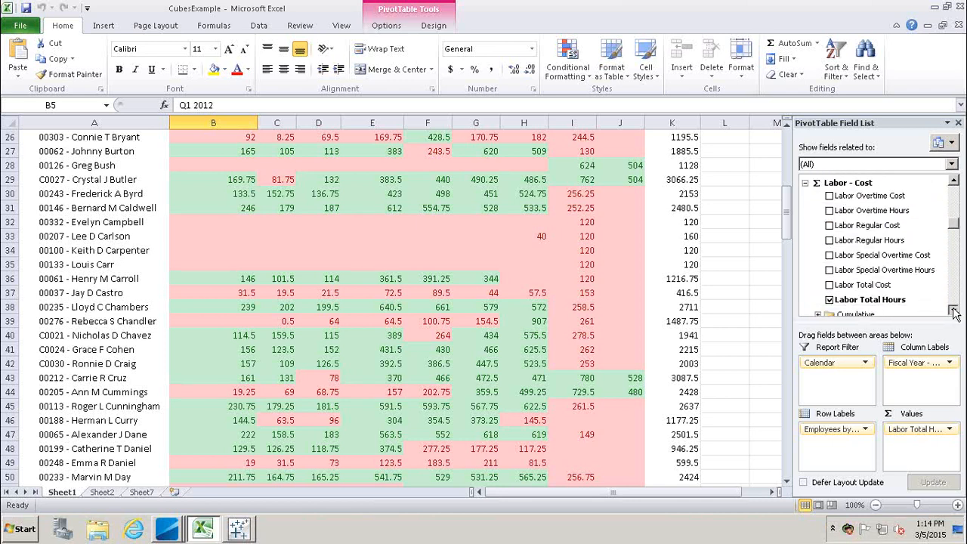
click(829, 195)
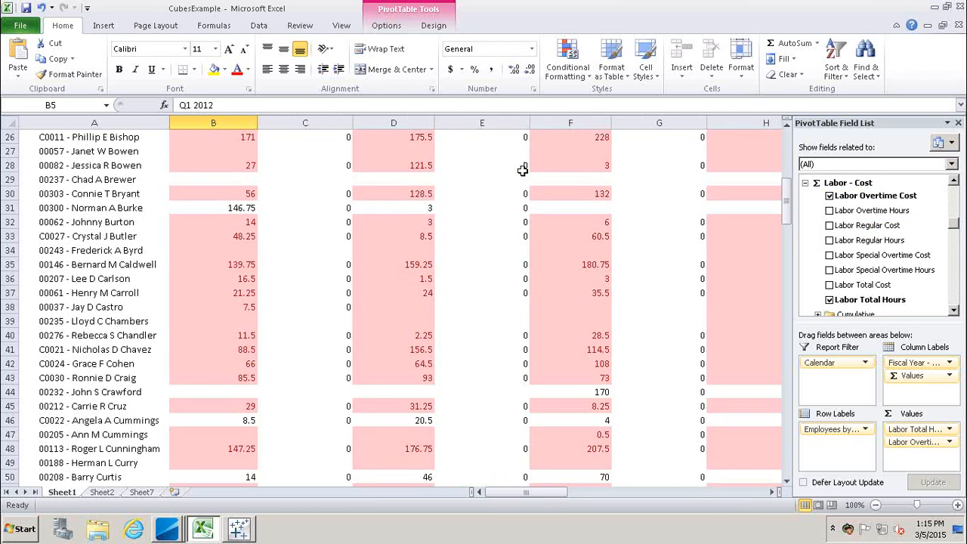
Minimize Excel and bring back the Deltek Vision - Dashboard window.
scroll(491, 255, up, 1)
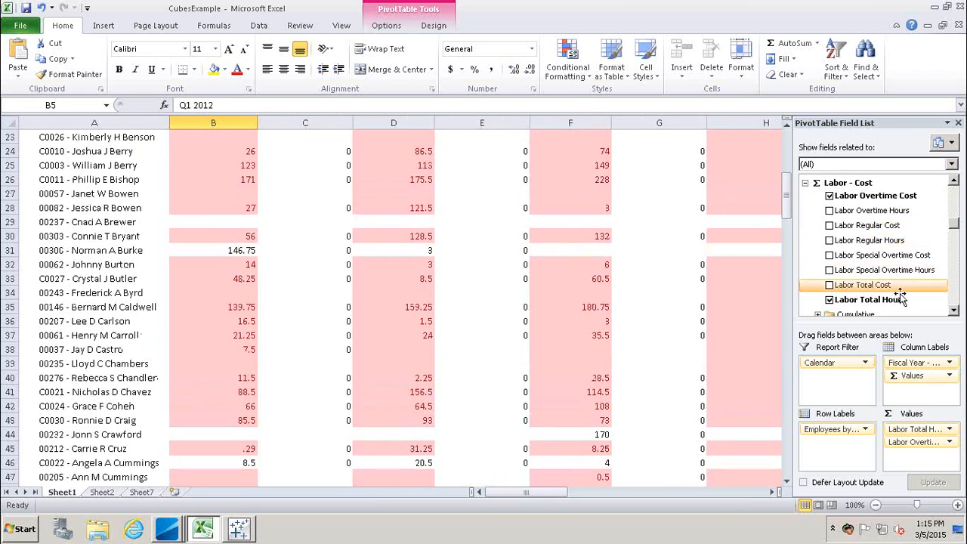
scroll(433, 423, up, 3)
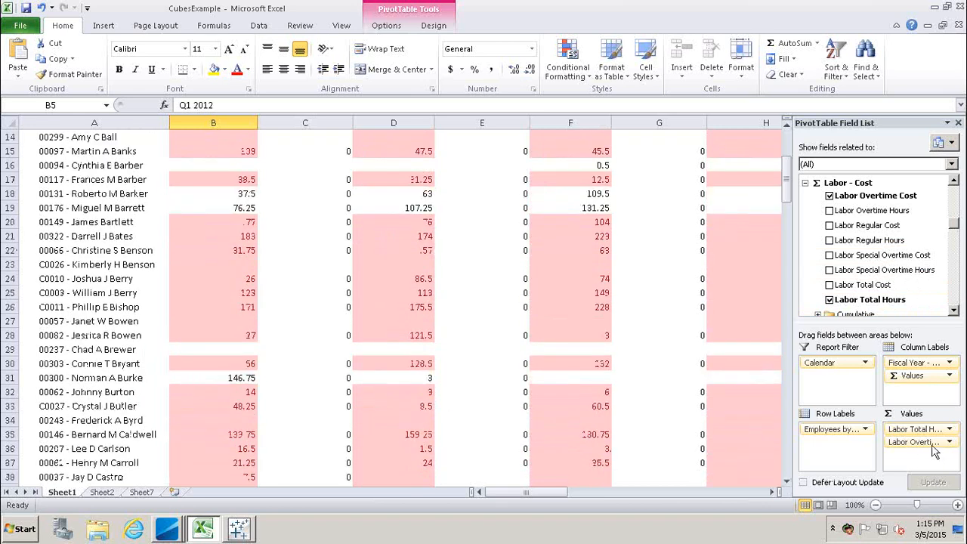
scroll(953, 230, down, 3)
scroll(954, 230, up, 3)
drag(789, 178, 789, 149)
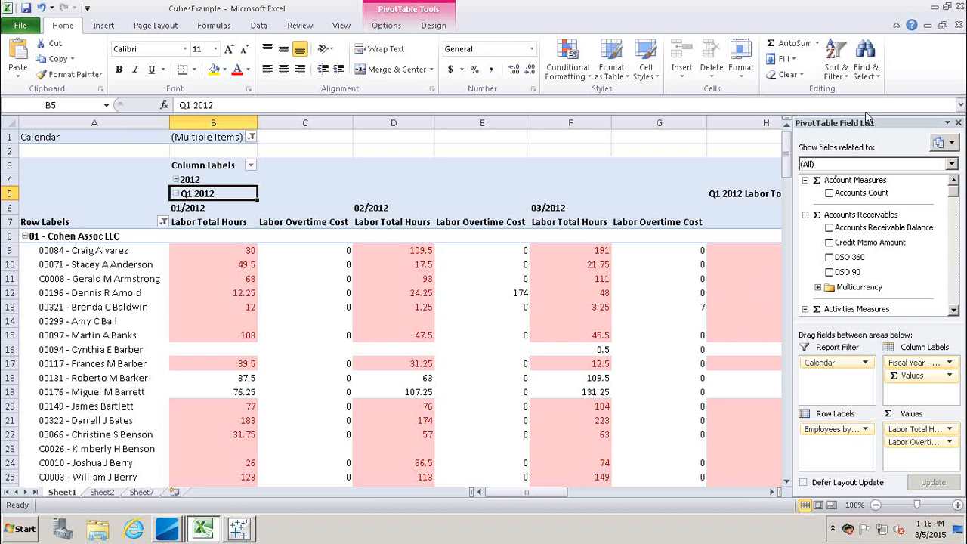
click(935, 6)
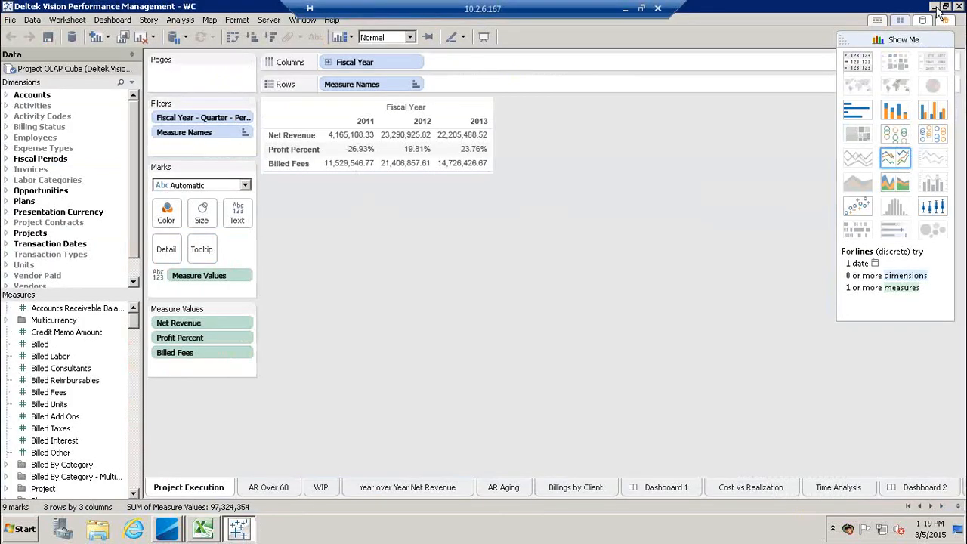
click(171, 533)
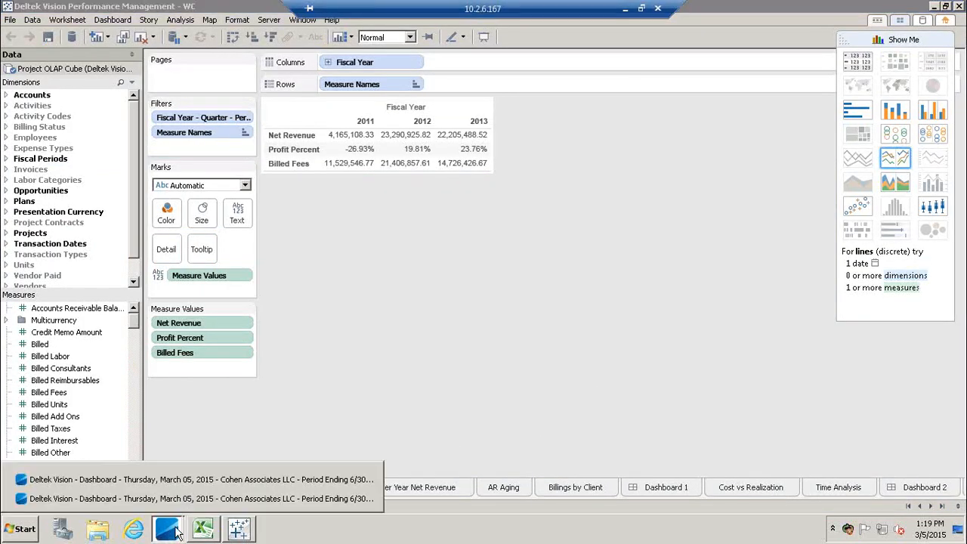
click(189, 501)
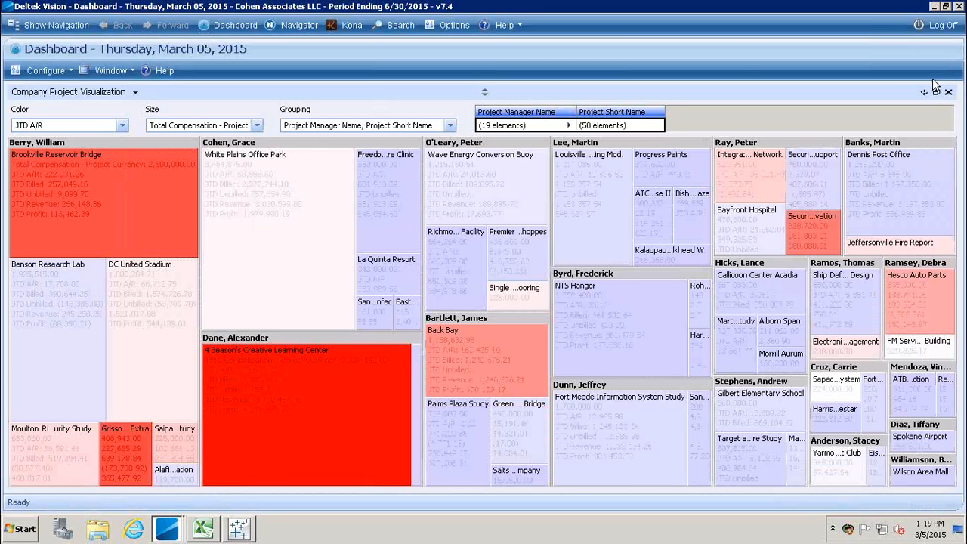
Restore Company Project Visualization to normal size and choose Configure > Add Web Dashpart.
click(937, 91)
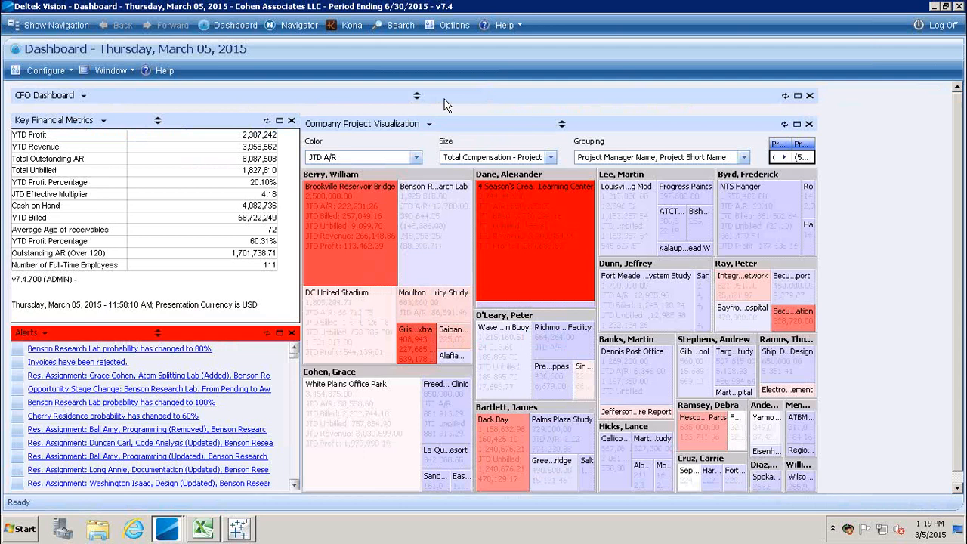
click(62, 71)
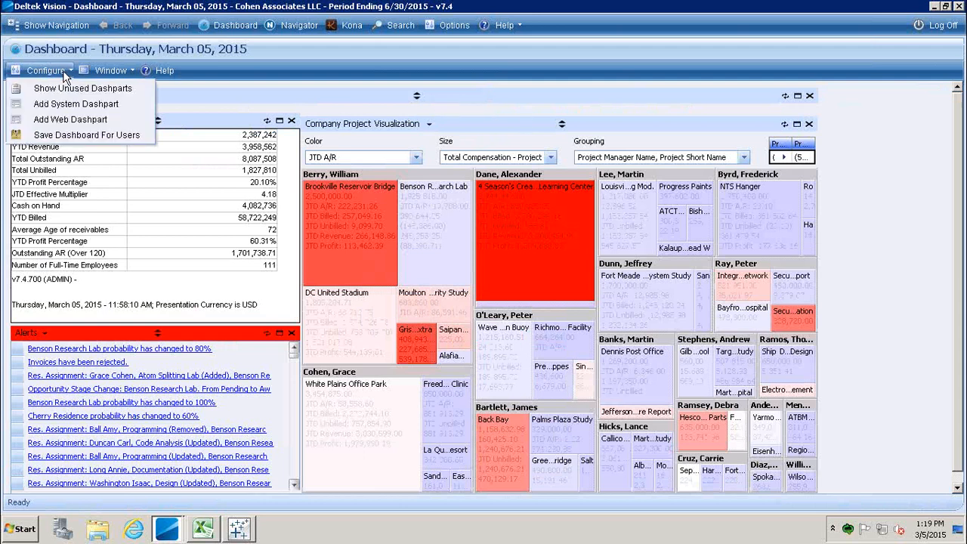
click(95, 122)
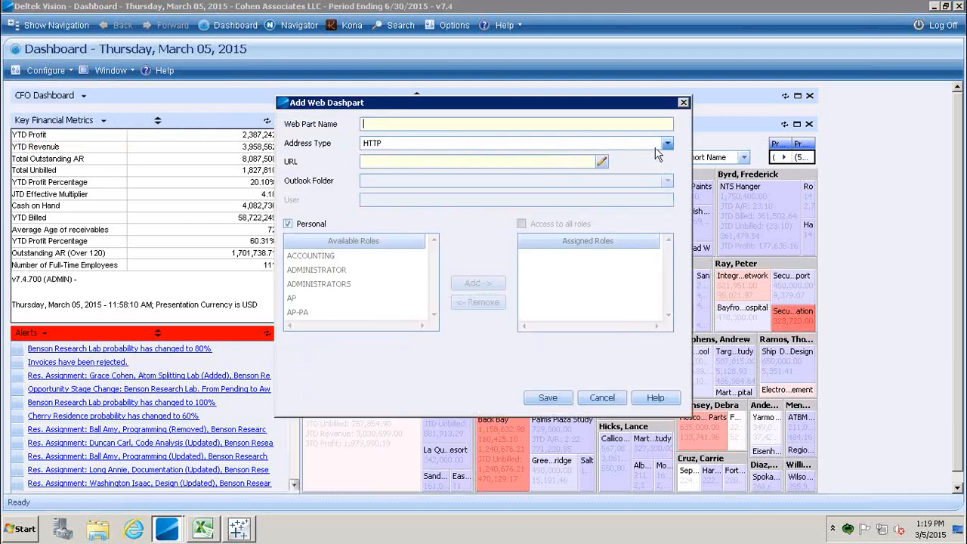
Set the dashpart's address type to Performance Management Dashboard and choose the Accounts Receivable Trending dashboard.
click(667, 145)
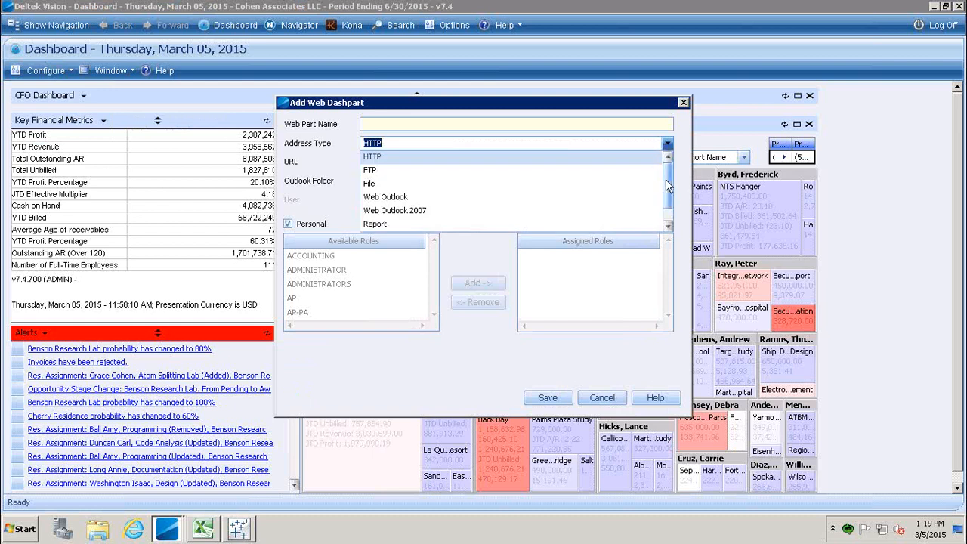
scroll(664, 182, down, 1)
click(471, 223)
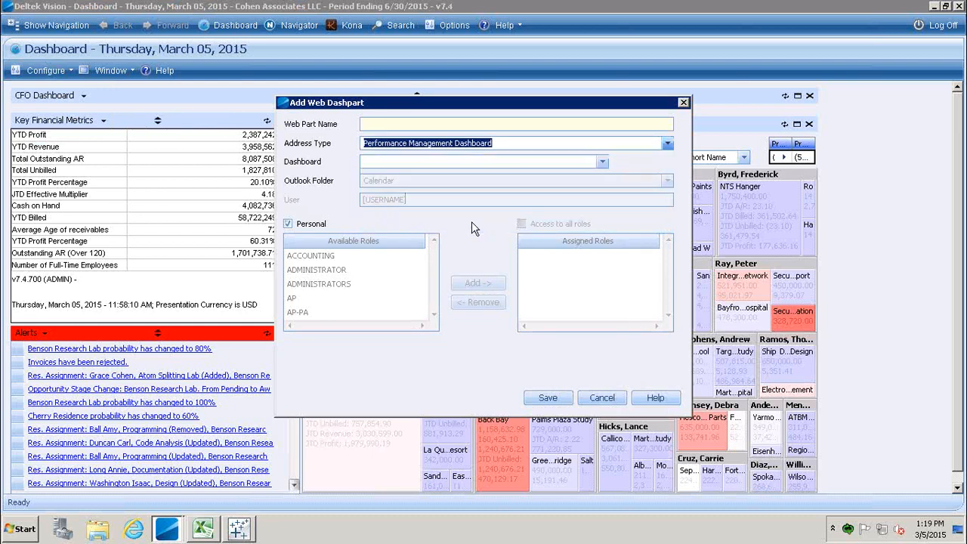
click(456, 125)
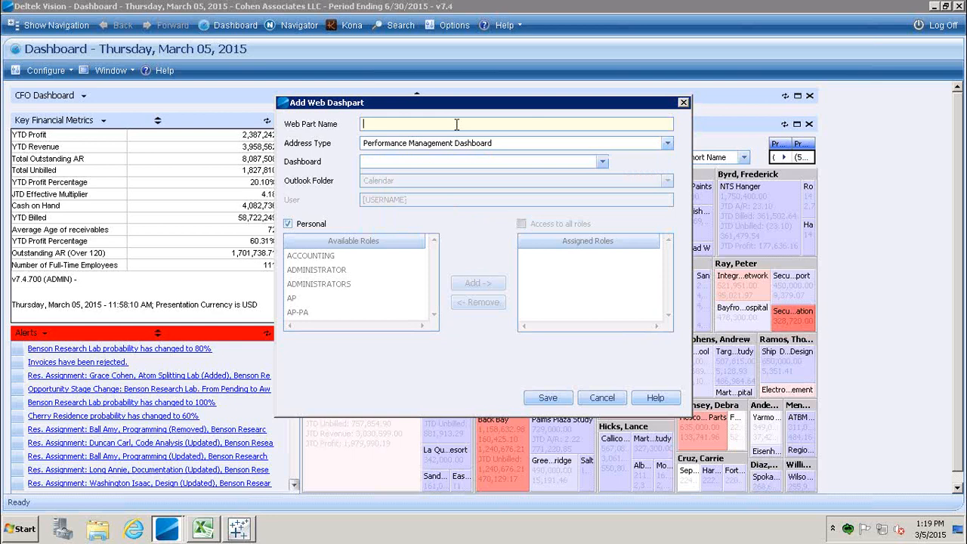
click(602, 162)
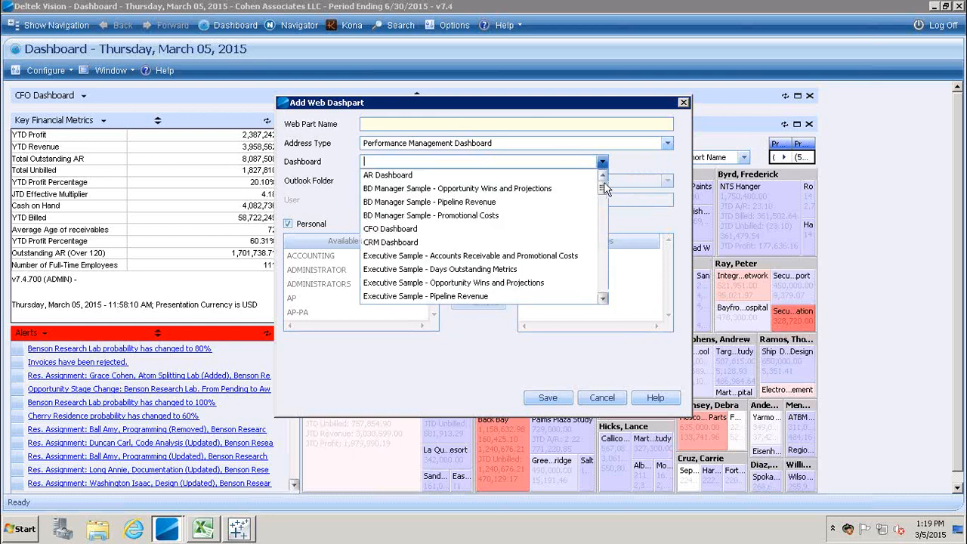
scroll(608, 199, down, 1)
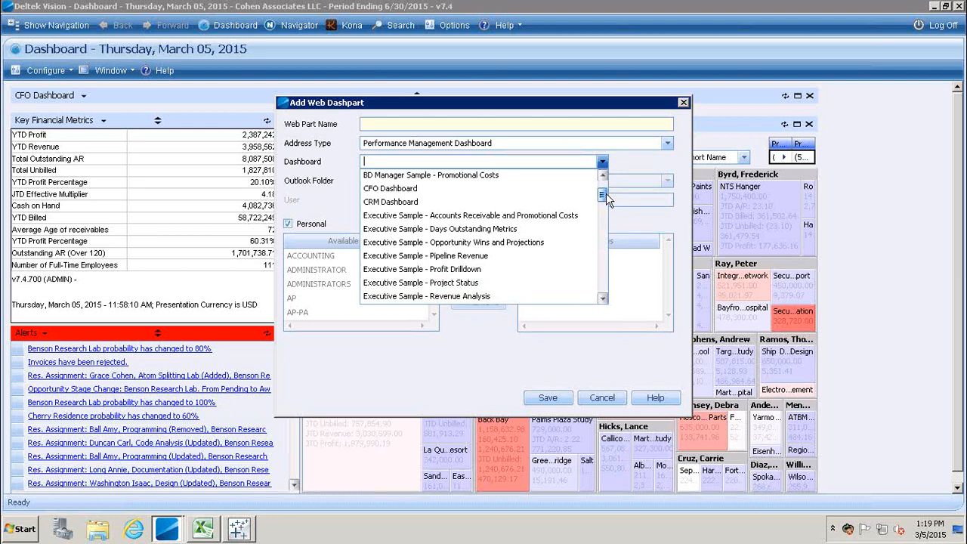
drag(607, 195, 609, 214)
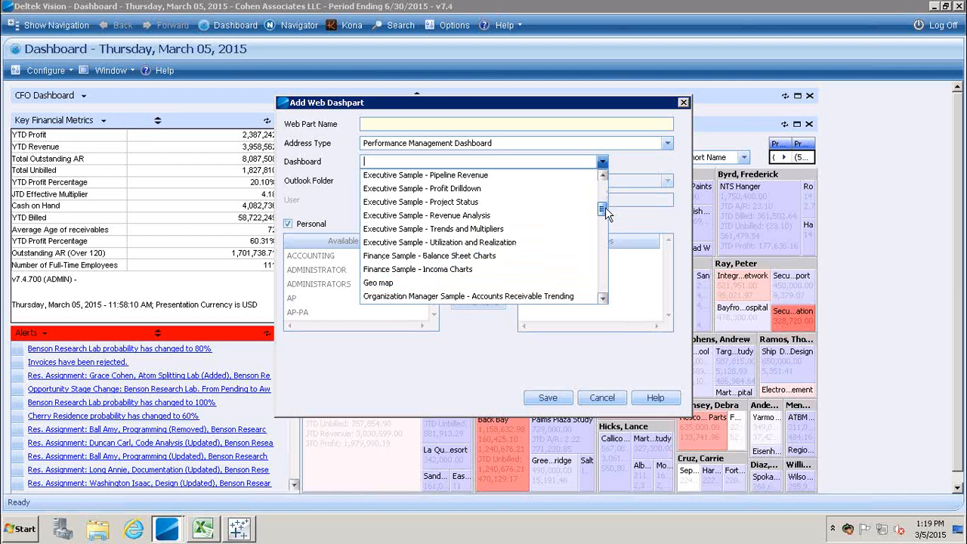
drag(607, 214, 605, 234)
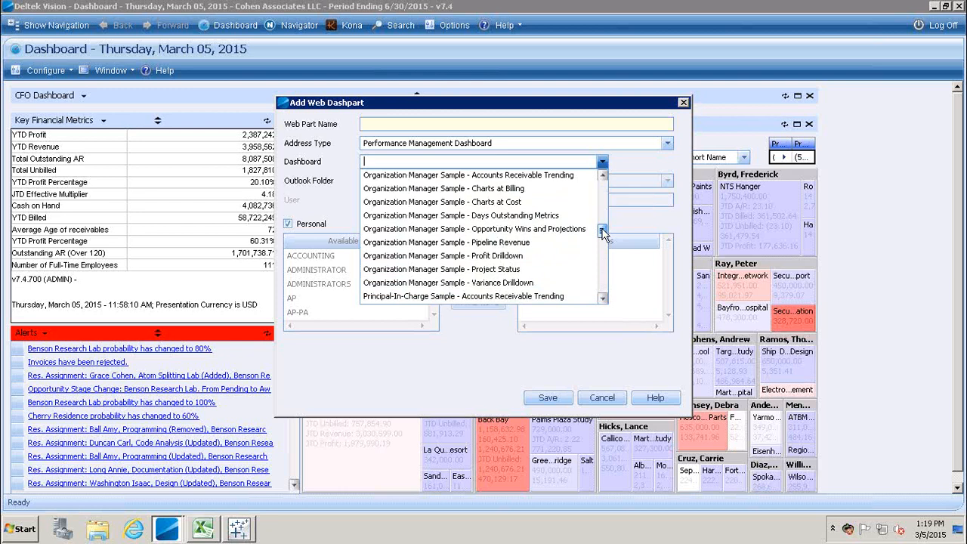
drag(605, 234, 603, 255)
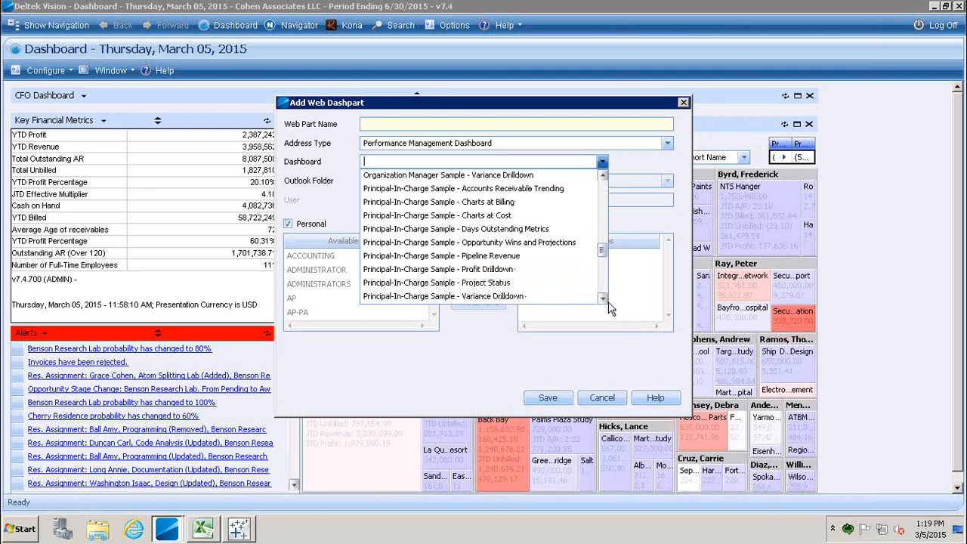
click(504, 190)
Name the dashpart AR, save it, and expand it to fill the CFO Dashboard.
click(491, 124)
text(AR)
click(550, 396)
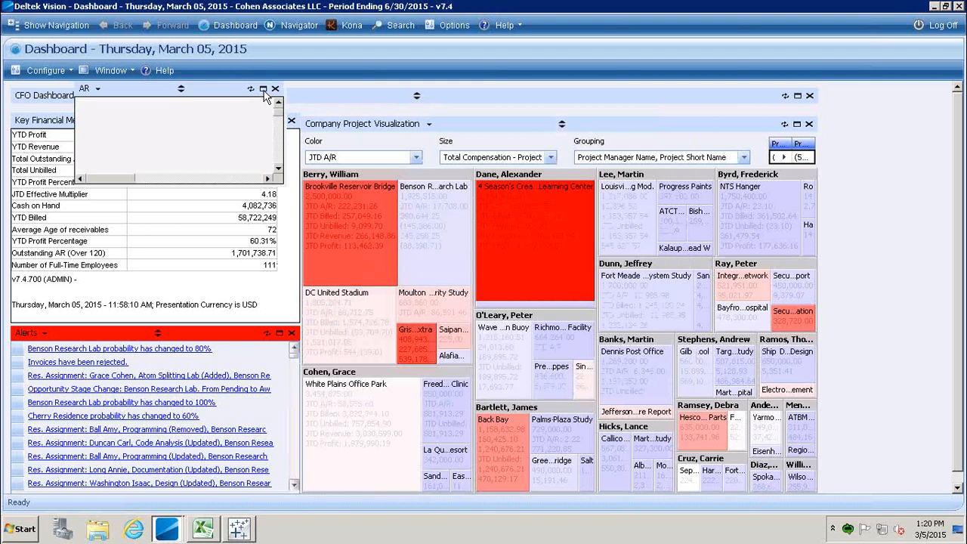
click(263, 89)
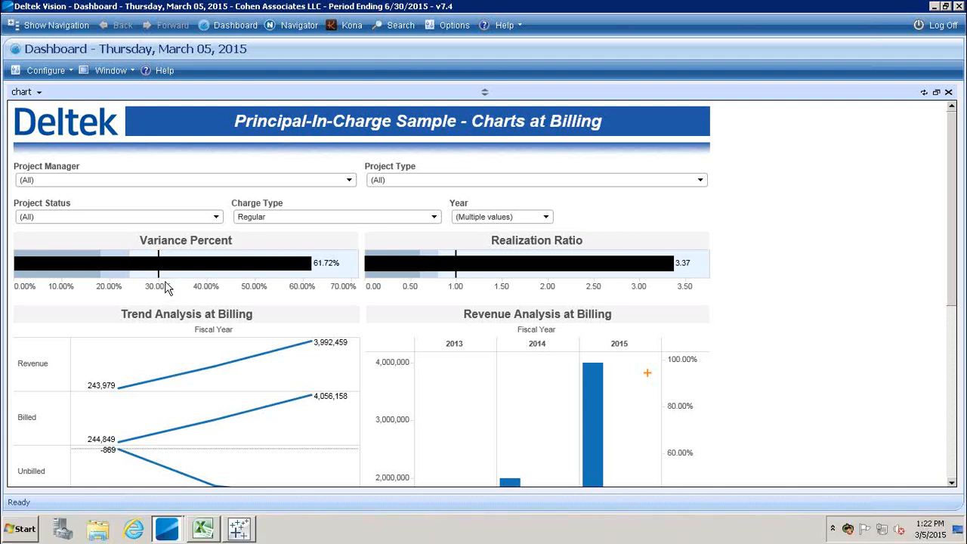
Highlight the Variance Percent bar and its values, then clear the selection.
click(168, 287)
click(159, 259)
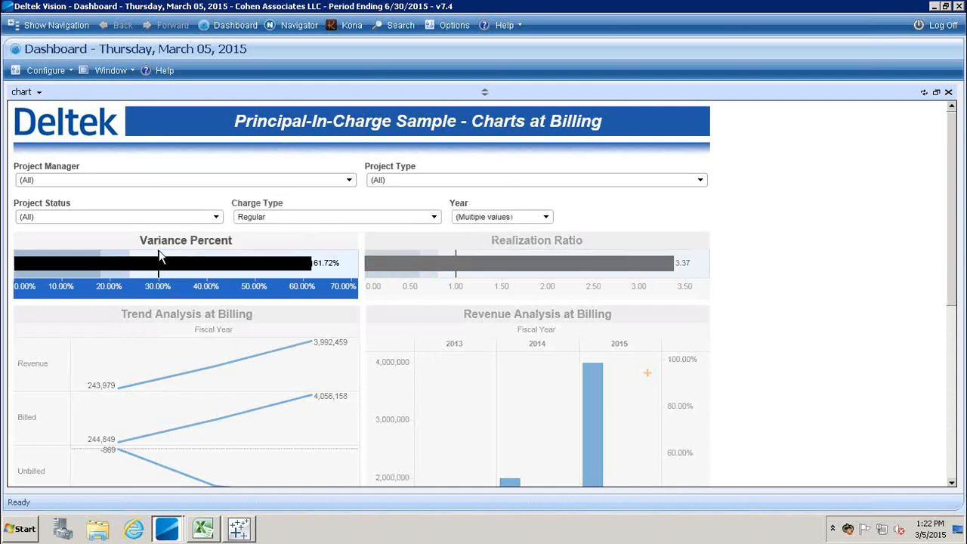
click(160, 259)
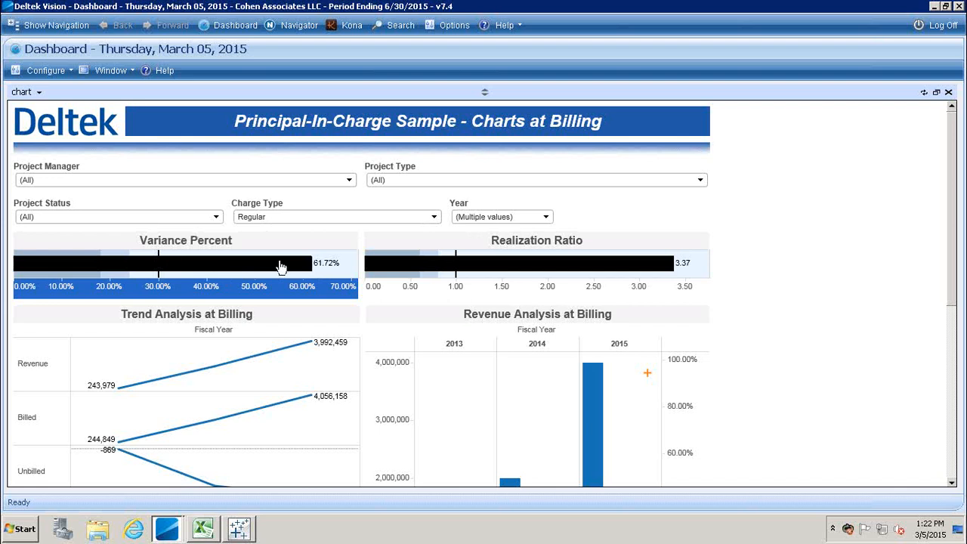
Scroll to the bottom to show the lower trends and the Revenue versus Labor Total Billing chart.
mouse_move(334, 272)
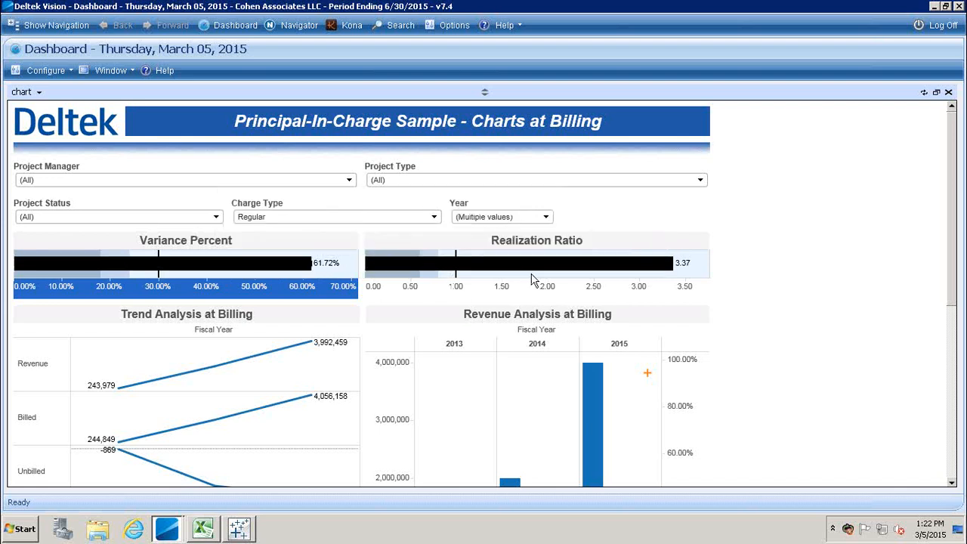
mouse_move(459, 272)
click(952, 481)
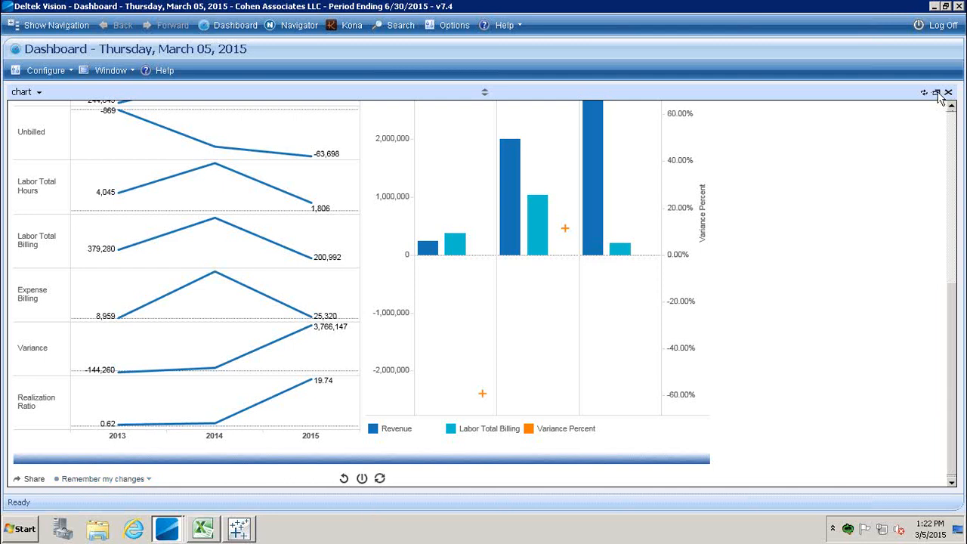
click(937, 93)
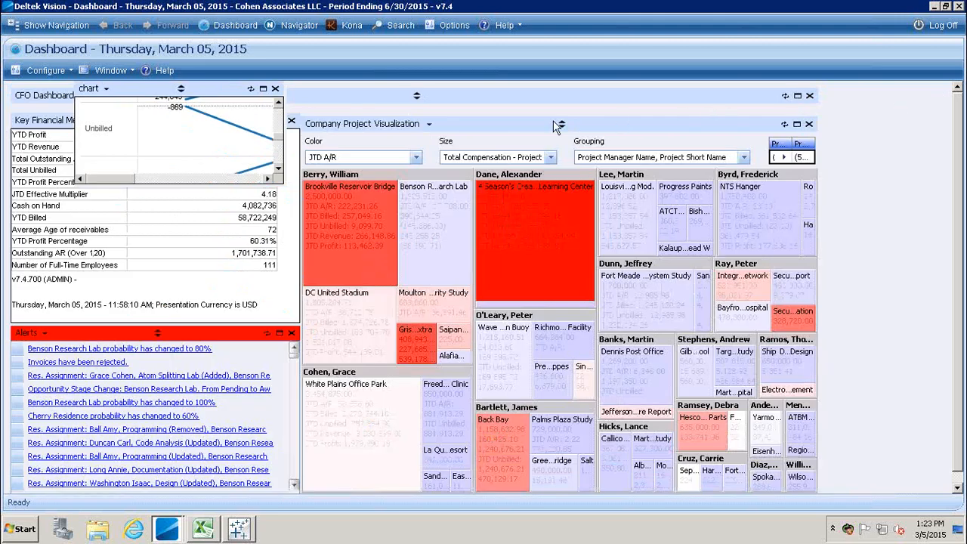
click(415, 95)
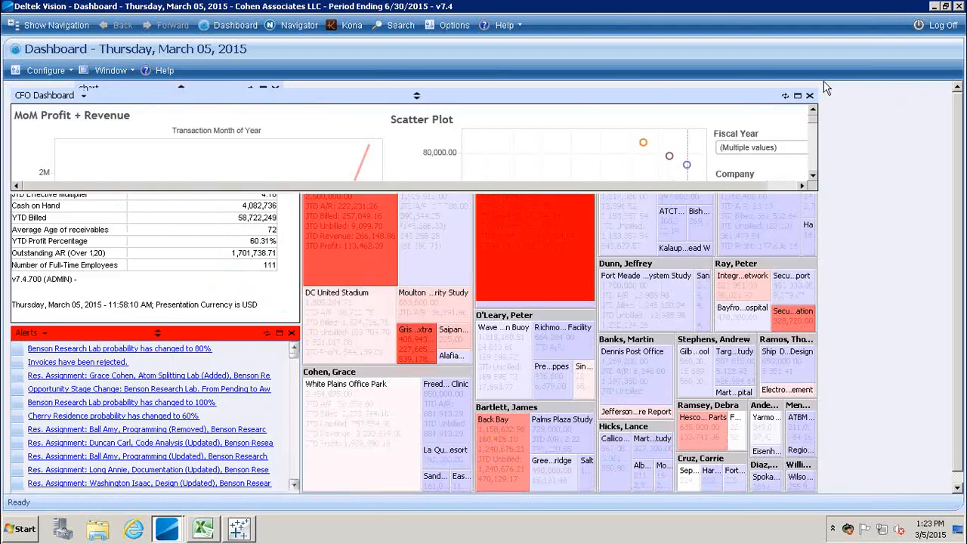
click(800, 97)
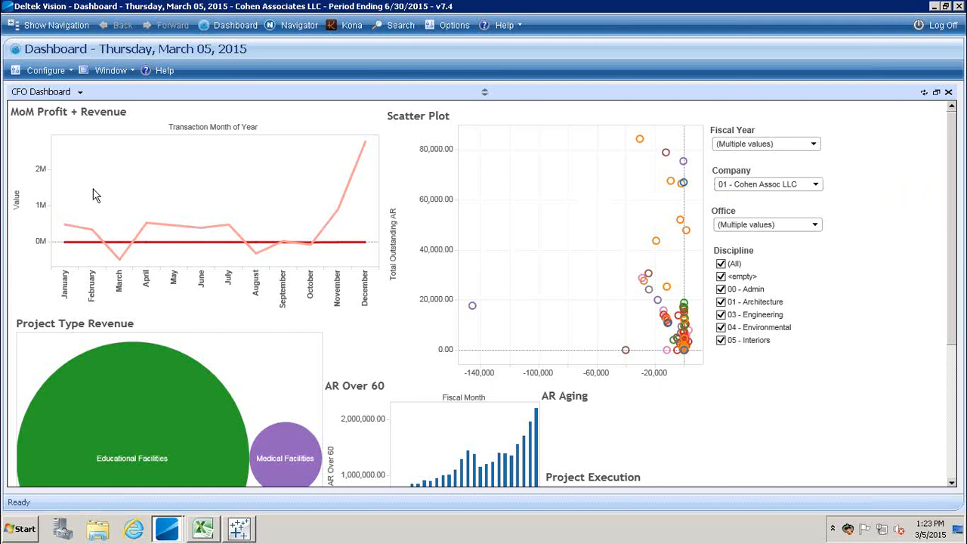
click(191, 220)
mouse_move(639, 141)
click(951, 476)
mouse_move(139, 195)
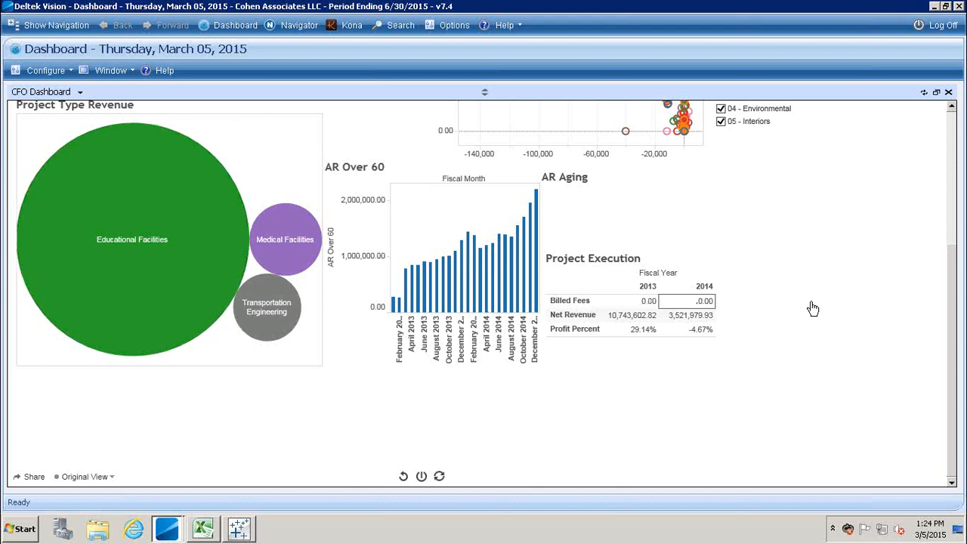
click(951, 129)
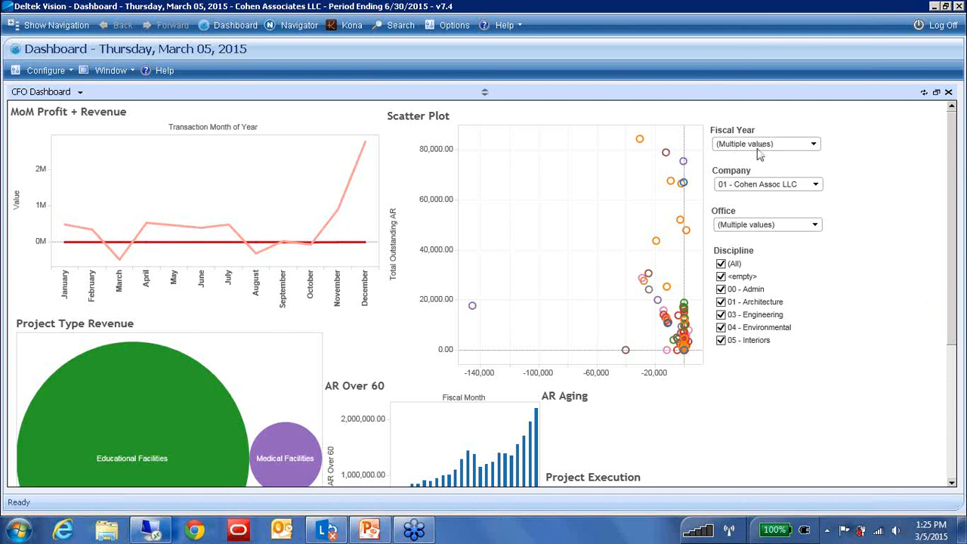
Minimize Vision, add blank worksheets Sheet 10 and Sheet 11, then return to the Project Execution sheet.
click(935, 8)
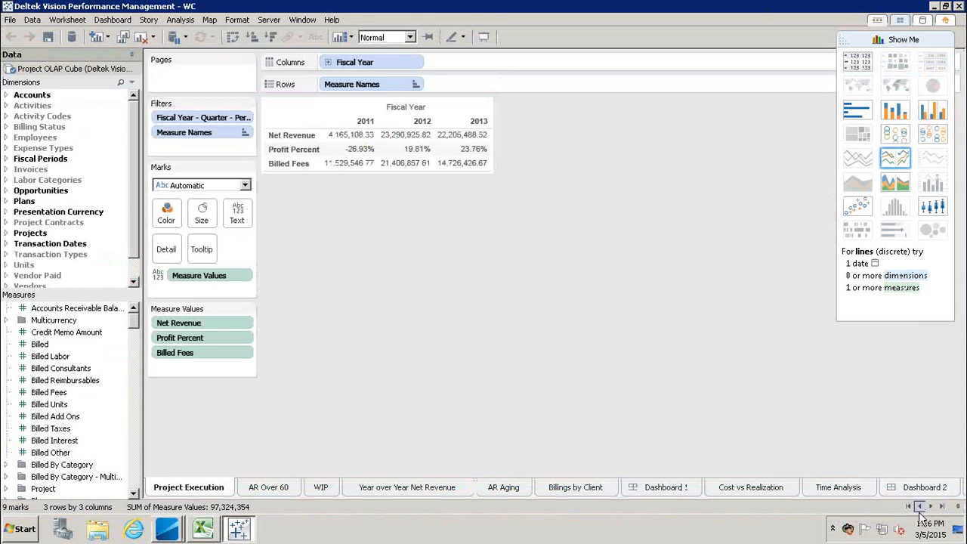
click(942, 506)
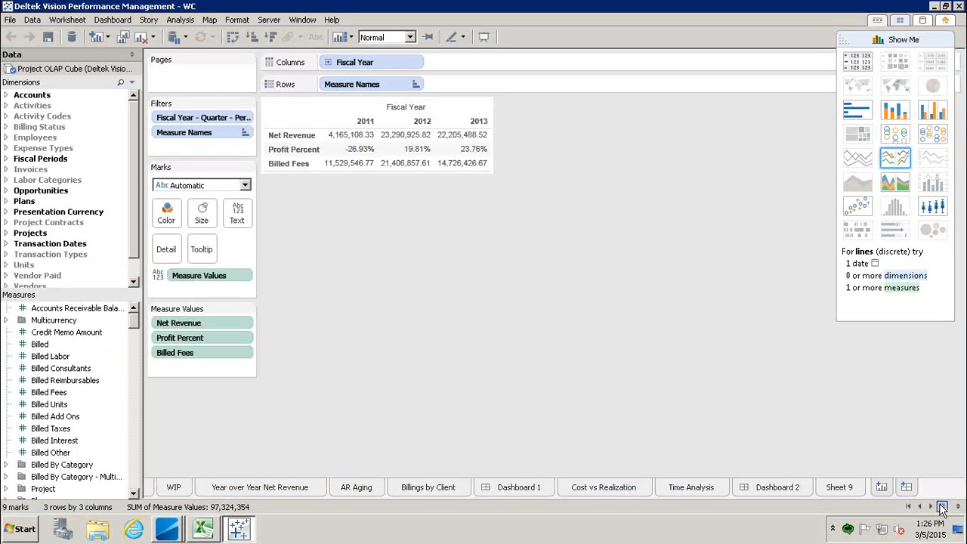
click(881, 488)
click(902, 489)
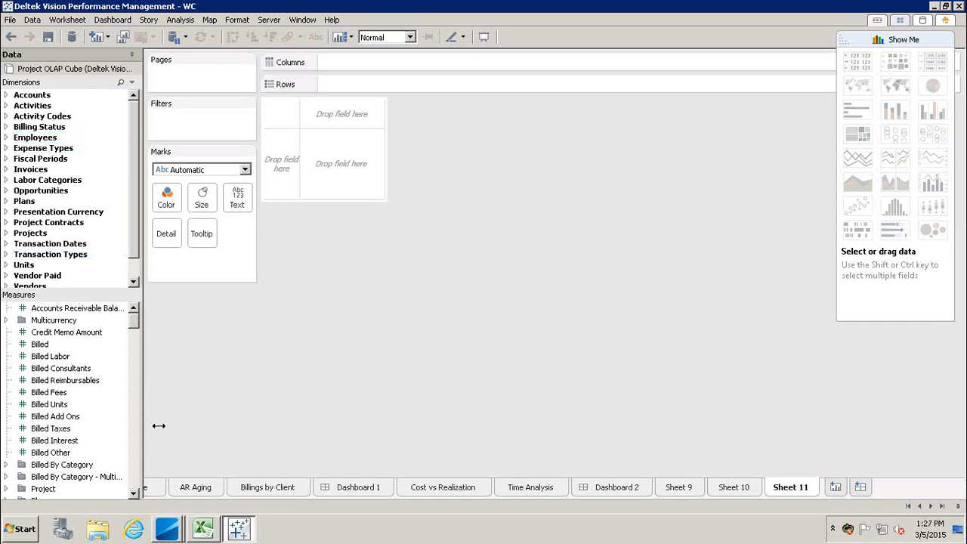
click(908, 505)
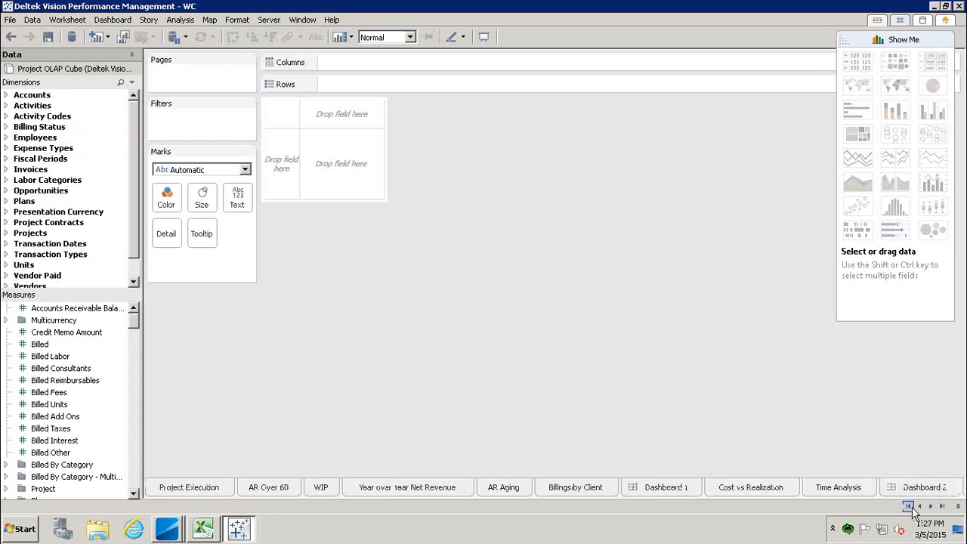
click(200, 490)
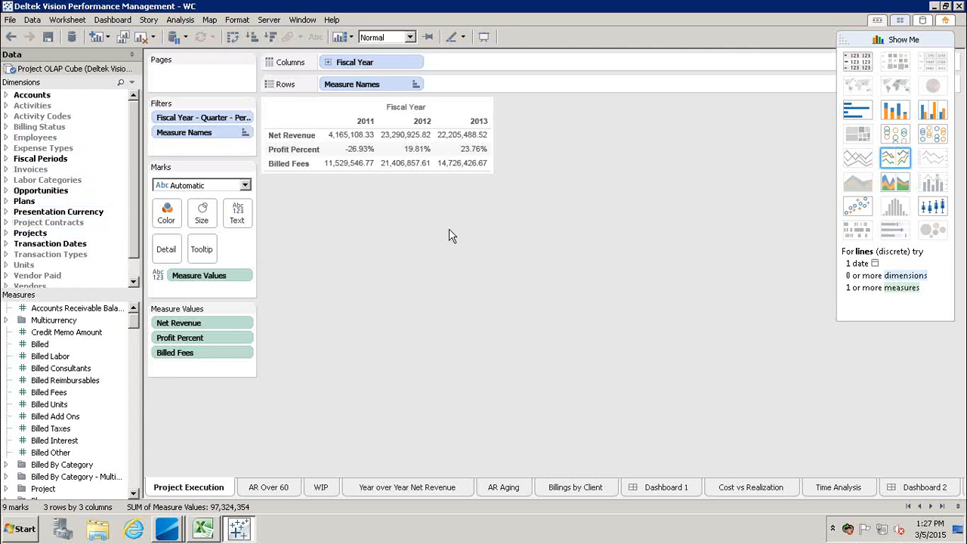
Expand Presentation Currency and preview Project Execution as horizontal and stacked bars before restoring the text table.
click(6, 212)
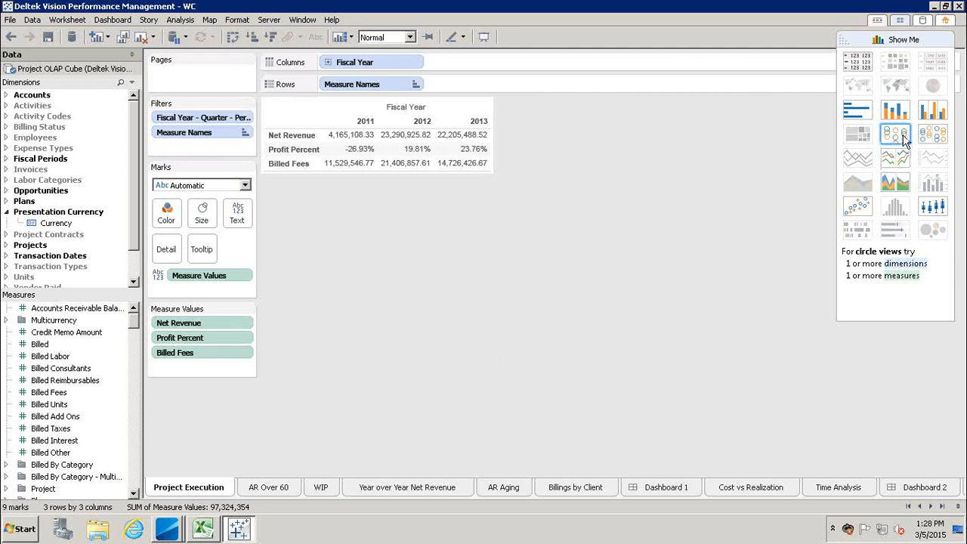
click(856, 114)
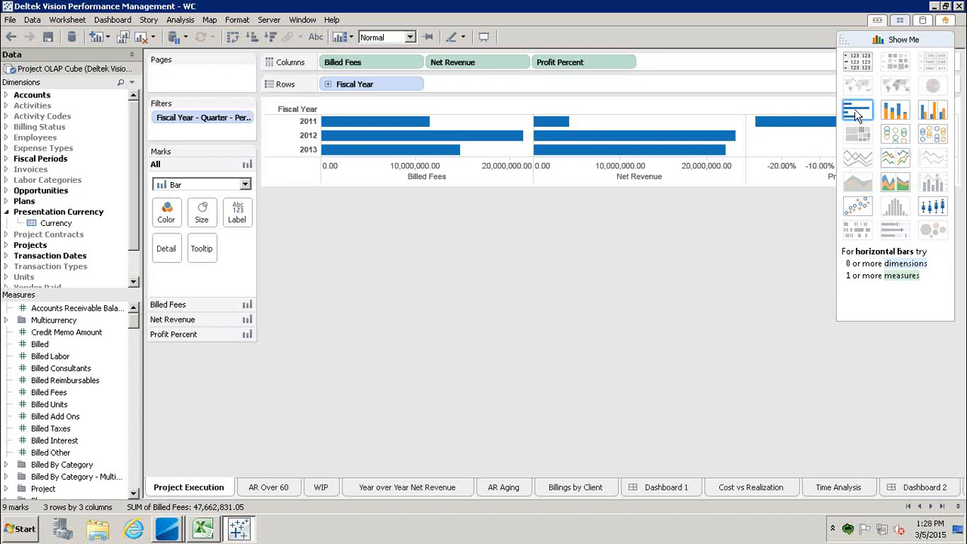
click(895, 112)
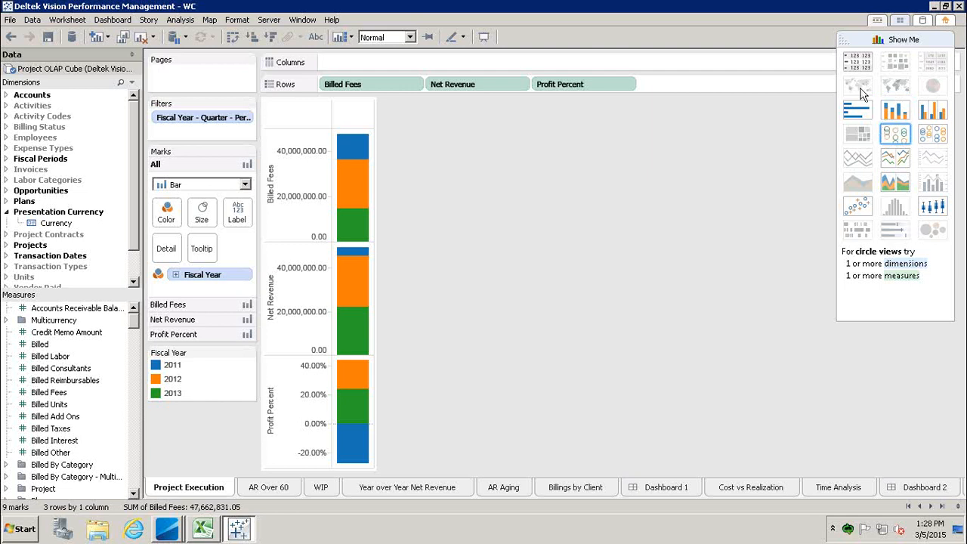
click(854, 62)
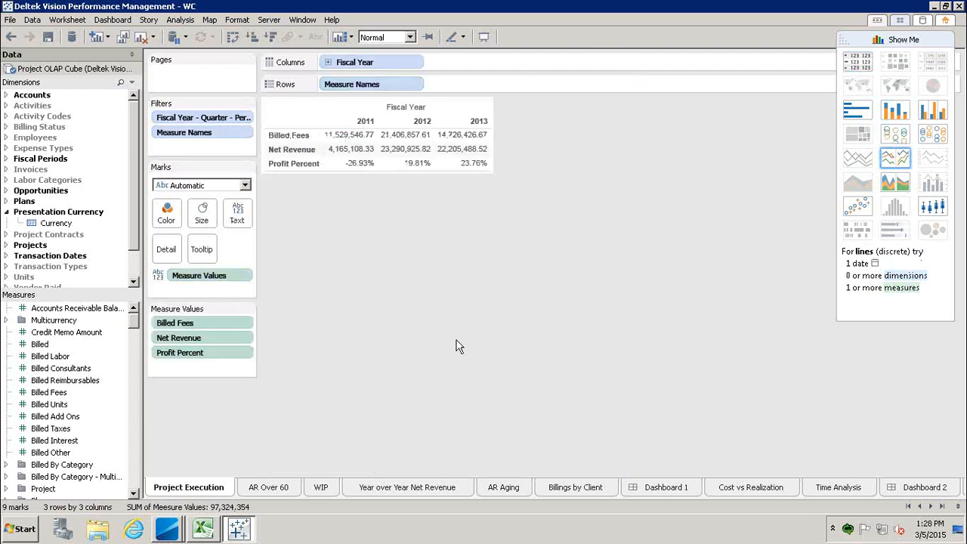
View the AR Over 60, WIP, Year over Year Net Revenue, AR Aging and Dashboard 1 sheets in turn.
click(278, 489)
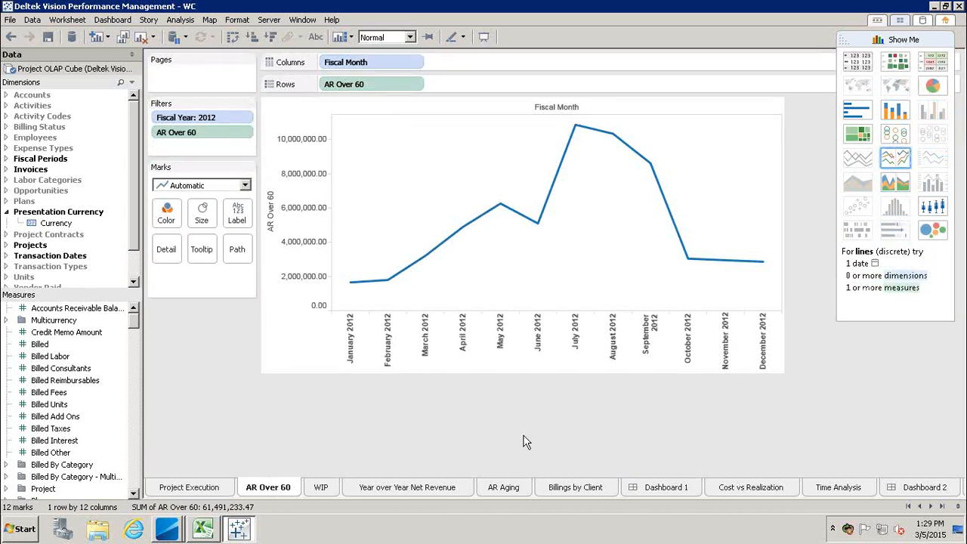
click(320, 490)
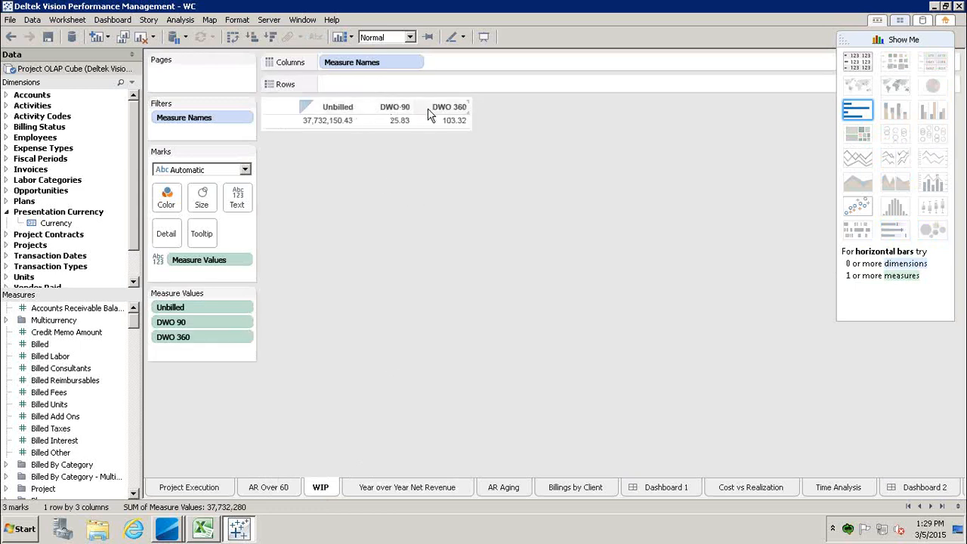
click(426, 491)
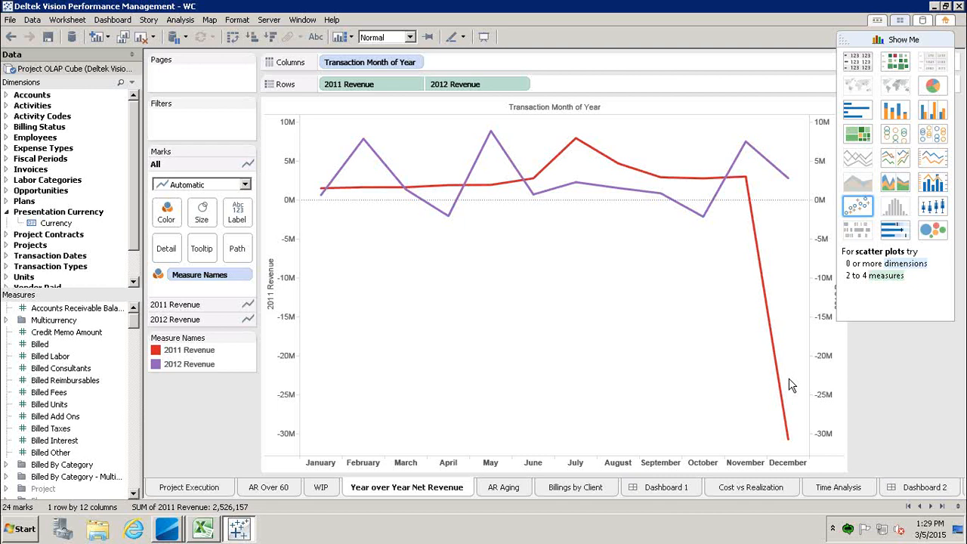
click(500, 488)
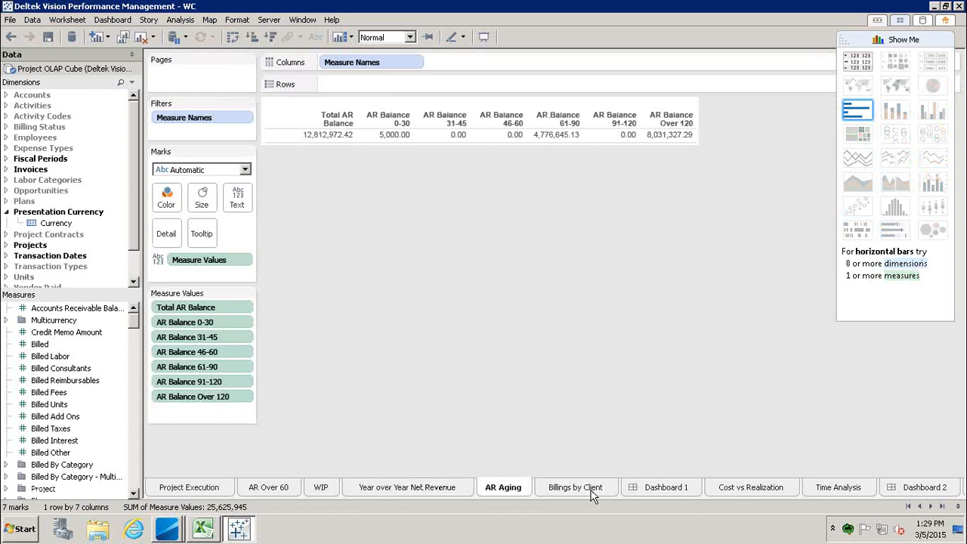
click(666, 488)
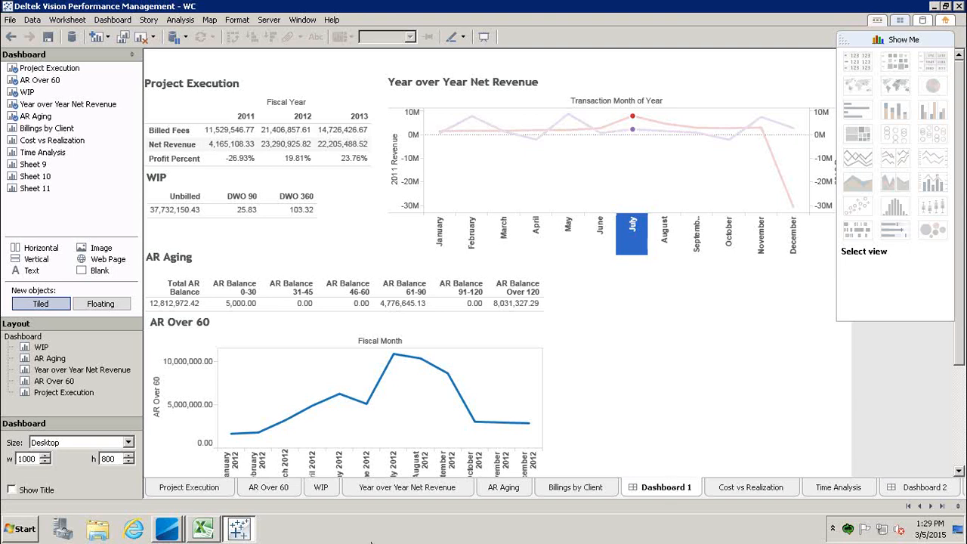
Minimize the remote desktop session to return to the PowerPoint deck's Components of VPM slide.
mouse_move(561, 7)
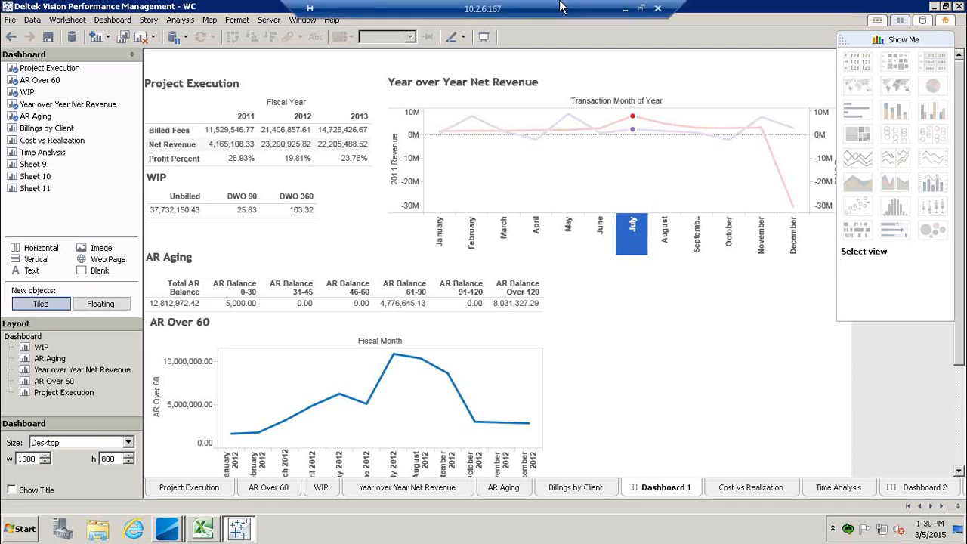
click(623, 9)
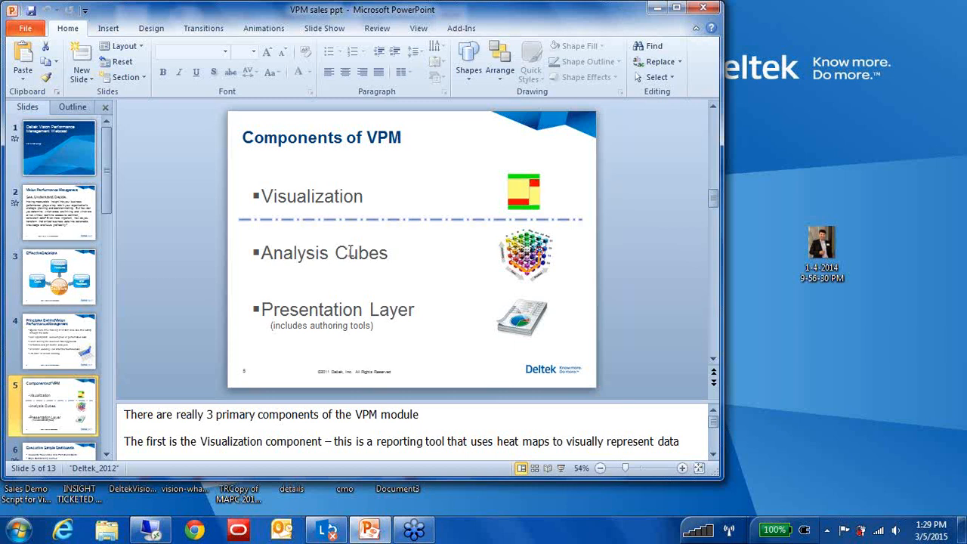
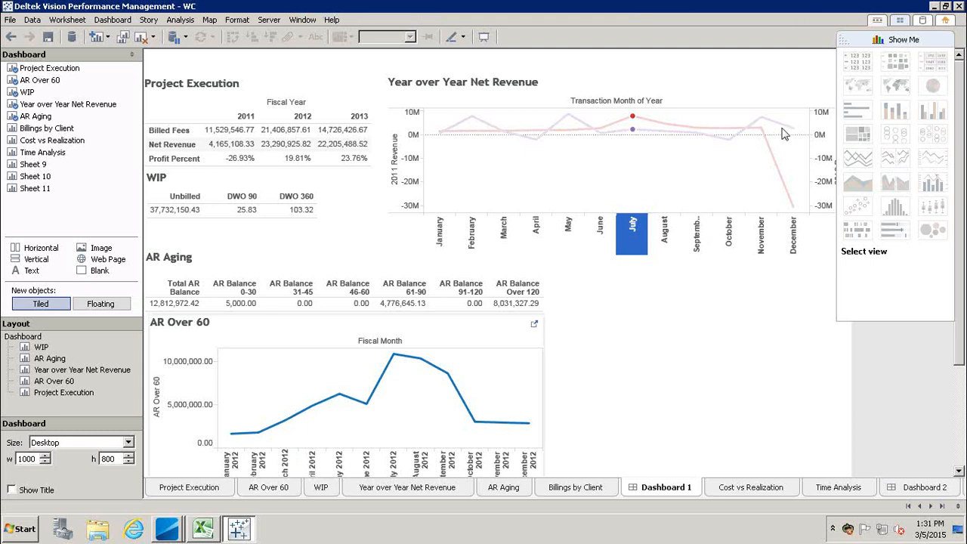
Minimize the Tableau workbook showing Dashboard 1 to uncover the desktop.
click(934, 7)
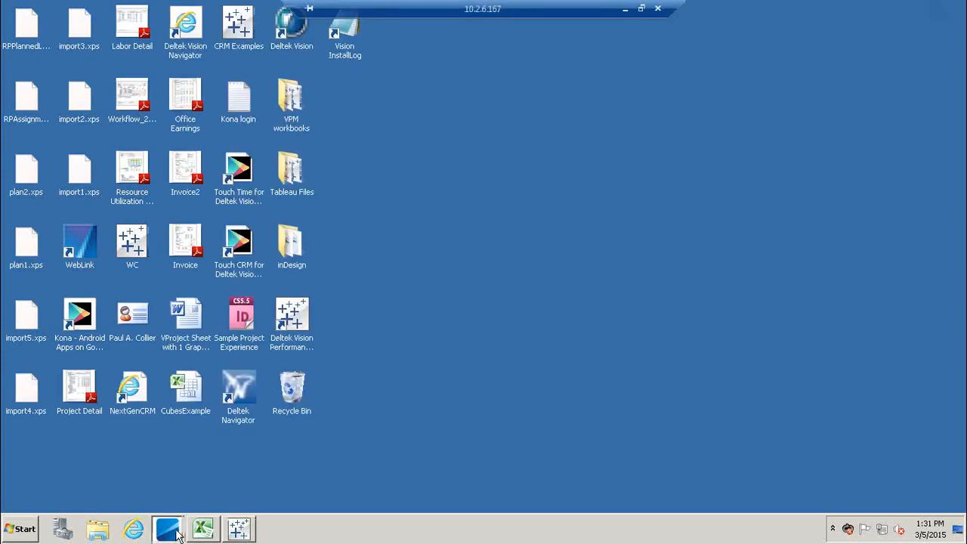
Switch to the Deltek Vision Dashboard window and maximize the CRM Dashboard panel.
mouse_move(167, 528)
click(189, 482)
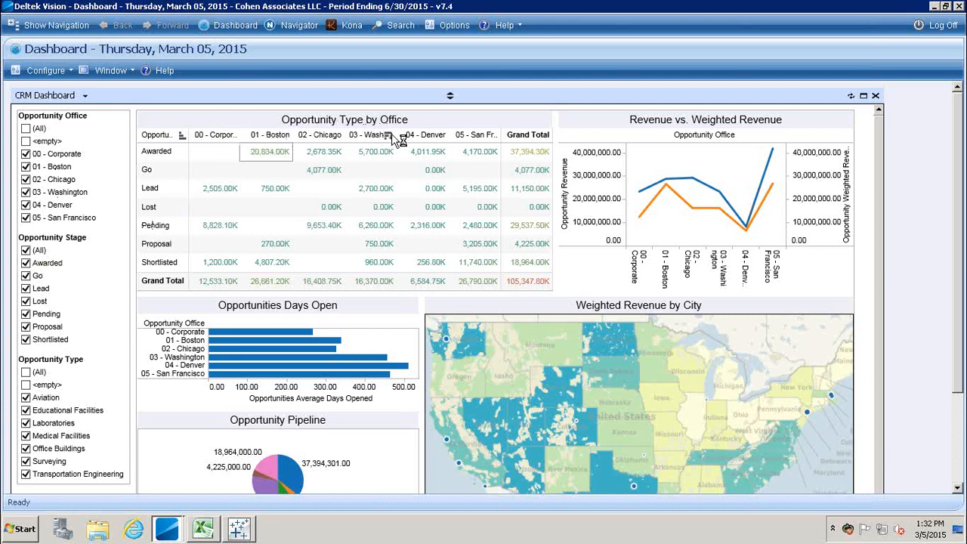
click(391, 135)
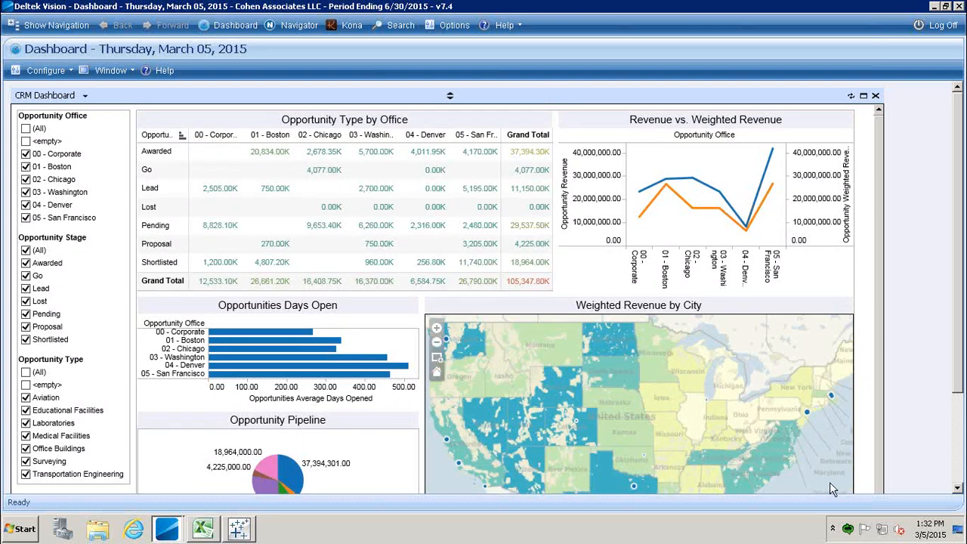
click(863, 96)
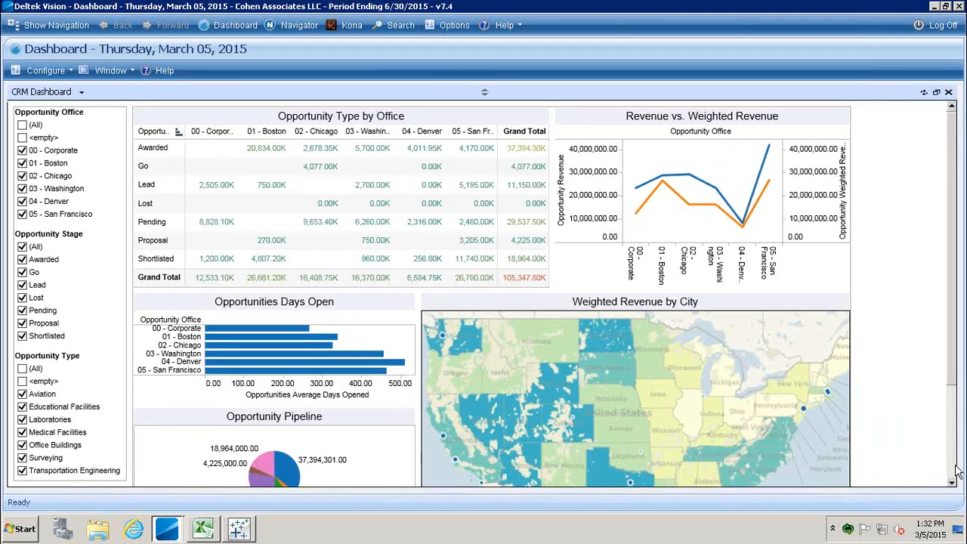
scroll(656, 191, down, 3)
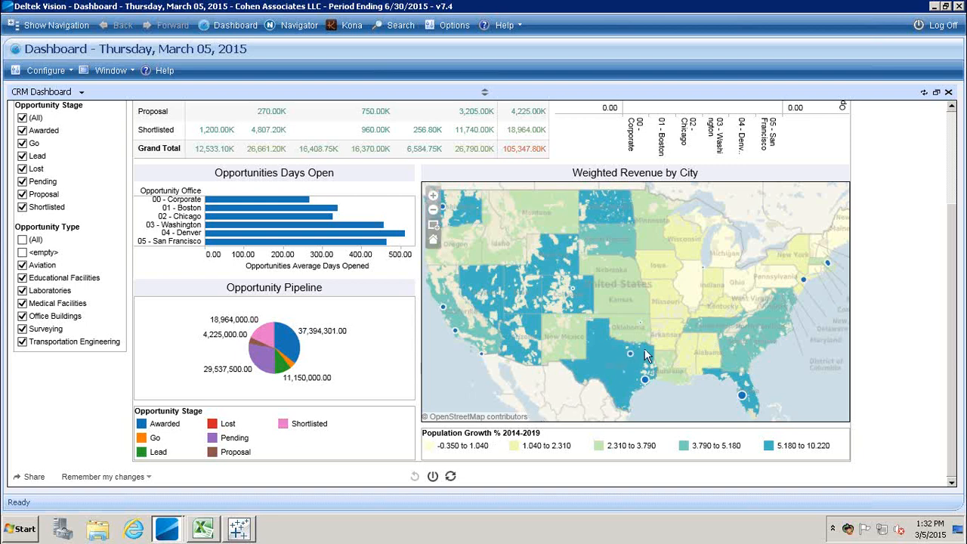
mouse_move(631, 358)
mouse_move(742, 399)
mouse_move(804, 281)
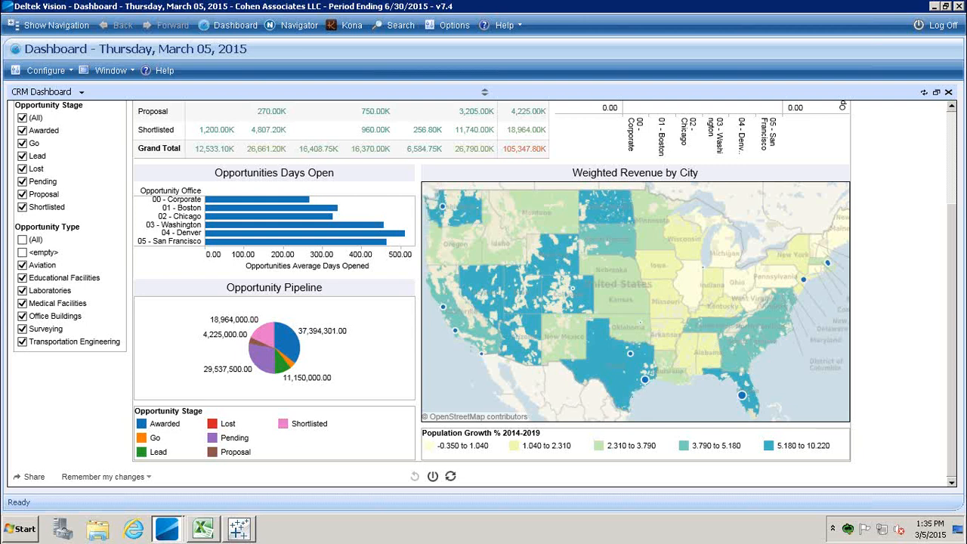
click(956, 327)
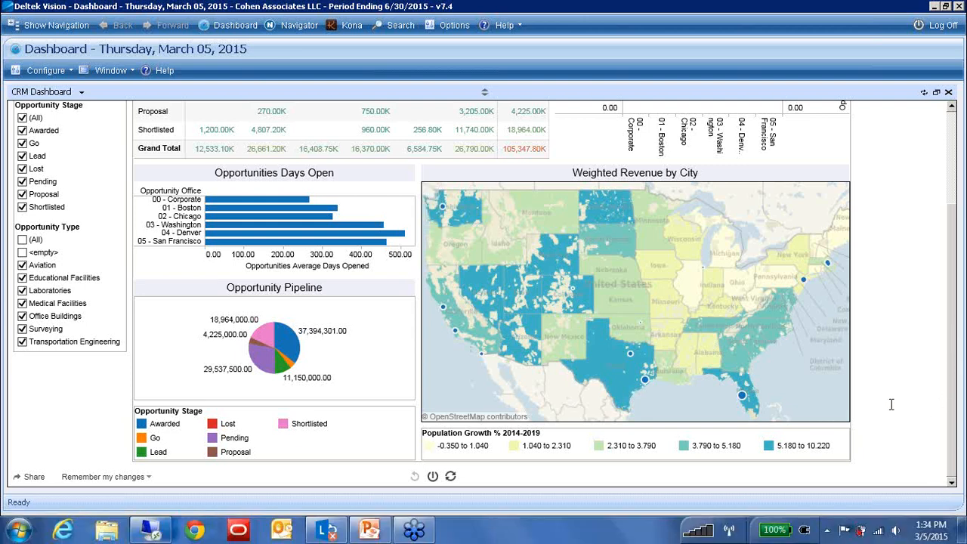